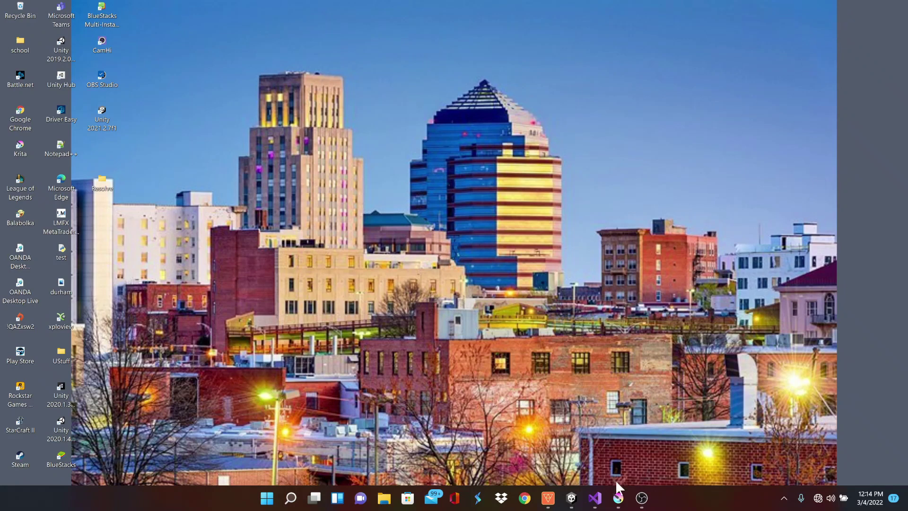
Add a UI Canvas to the scene and name it HealthBarCanvas.
{"action": "mouse_move", "coordinate": [572, 498]}
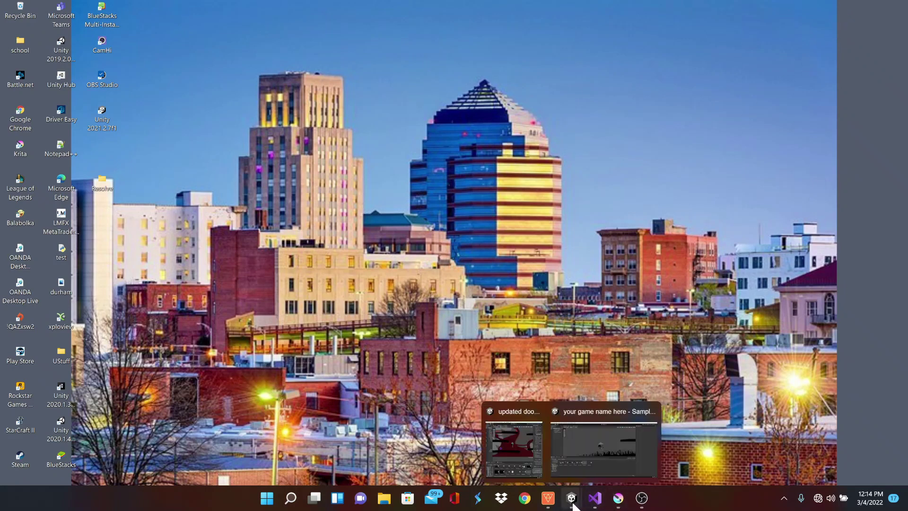
{"action": "left_click", "coordinate": [594, 467]}
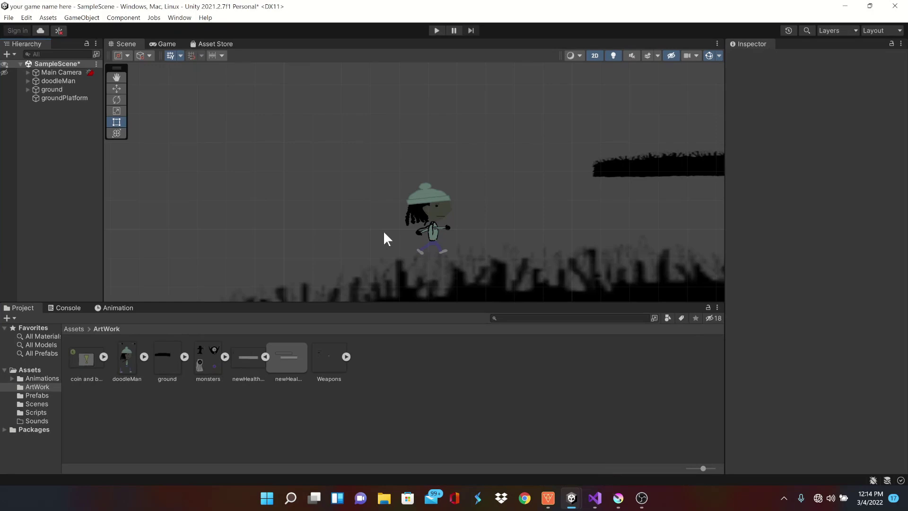
{"action": "right_click", "coordinate": [46, 132]}
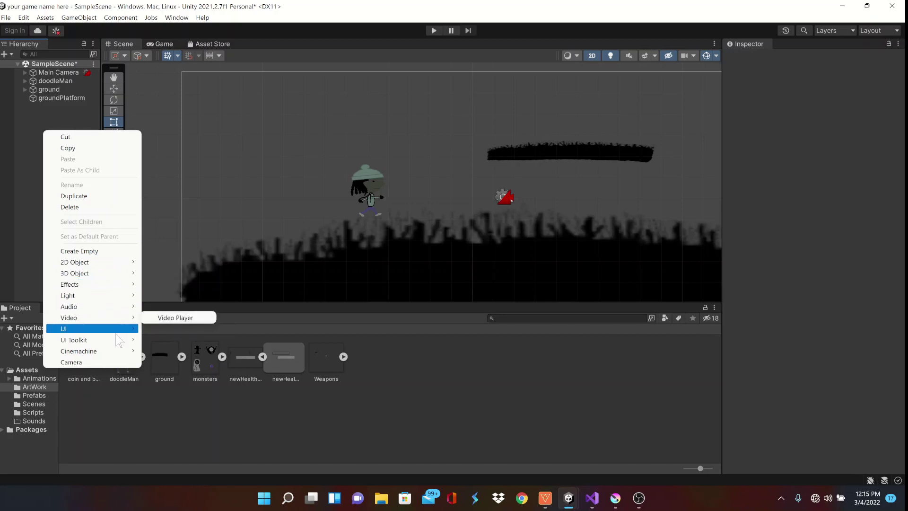
{"action": "mouse_move", "coordinate": [122, 340]}
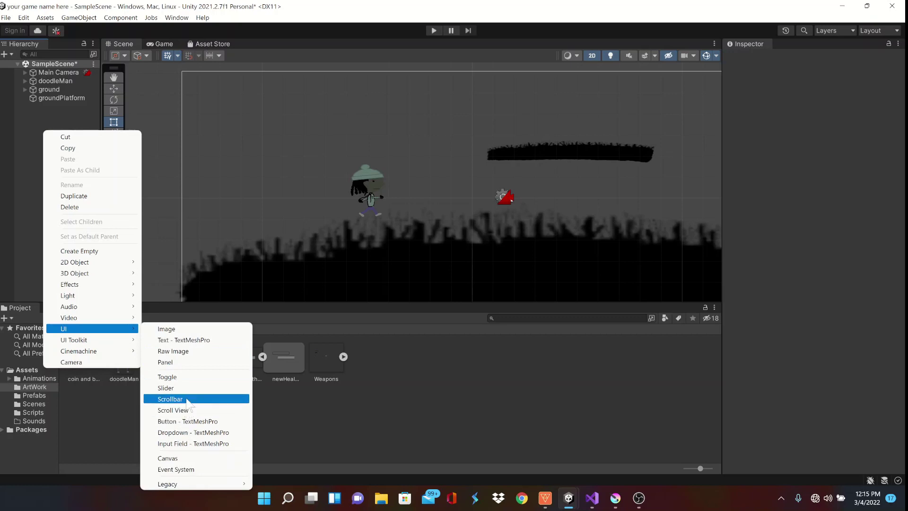
{"action": "left_click", "coordinate": [190, 458]}
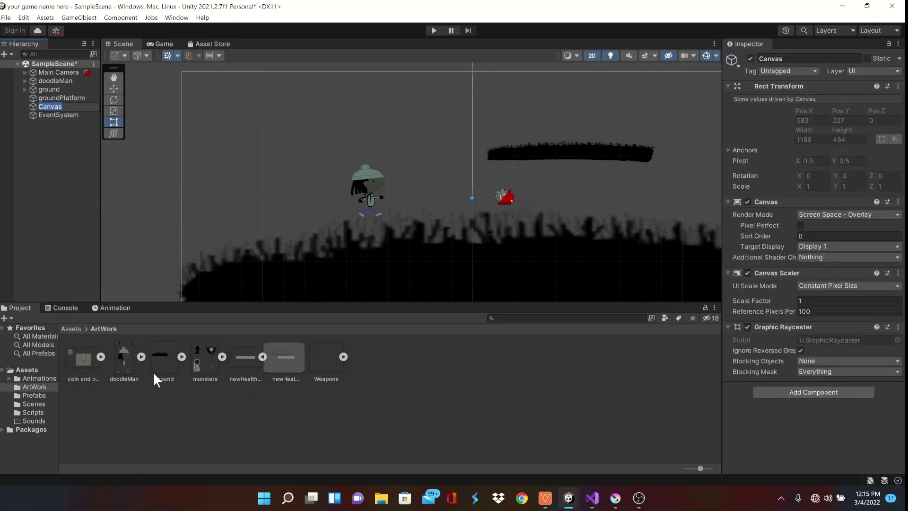
{"action": "type", "text": "HealthBarCanvas"}
Delete the EventSystem that came with the canvas and reselect HealthBarCanvas.
{"action": "left_click", "coordinate": [81, 115]}
{"action": "key", "text": "Delete"}
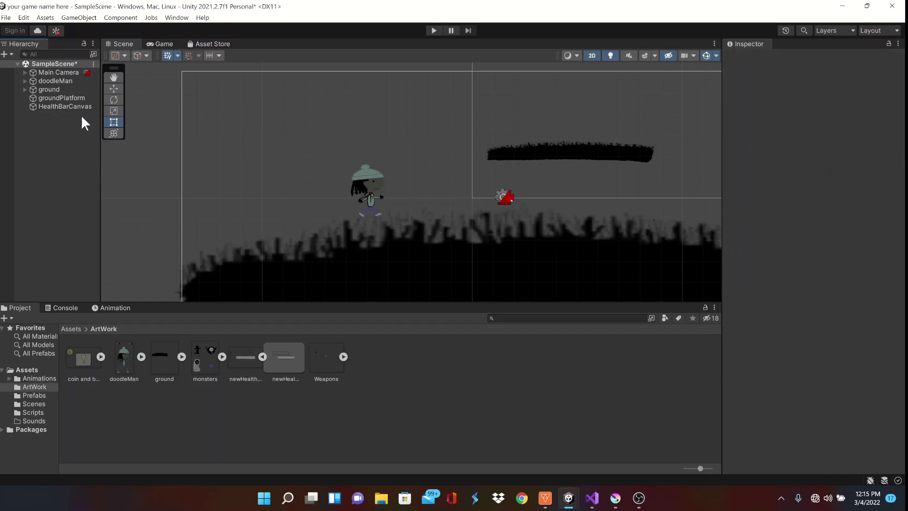
{"action": "left_click", "coordinate": [73, 105]}
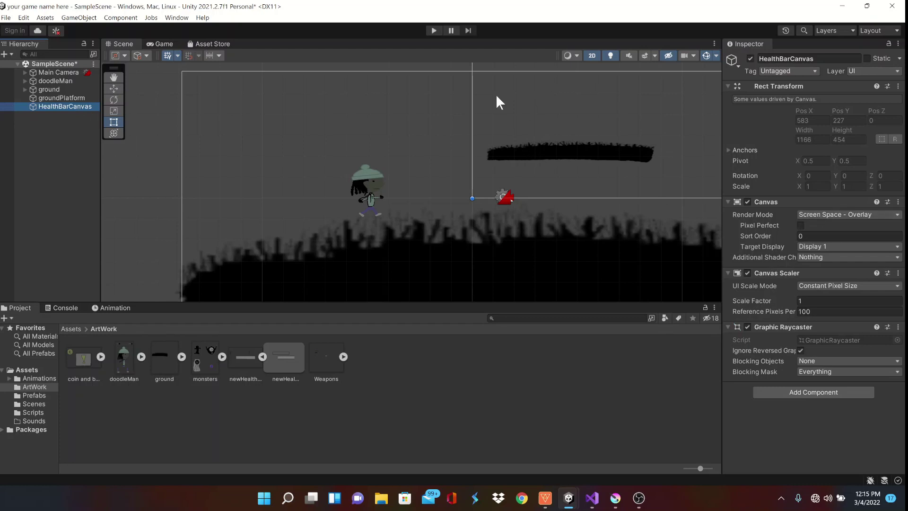
Set HealthBarCanvas Render Mode to Screen Space - Camera with Main Camera as Render Camera.
{"action": "left_click", "coordinate": [834, 215]}
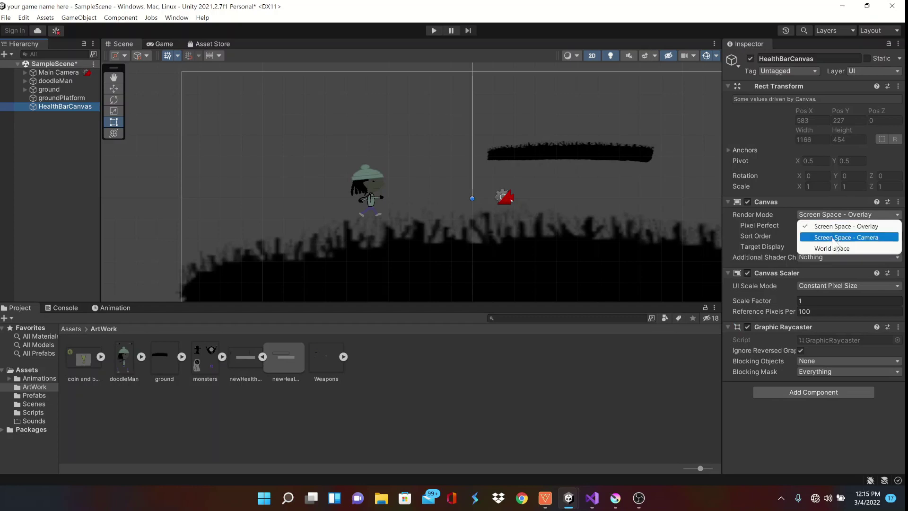
{"action": "left_click", "coordinate": [833, 237]}
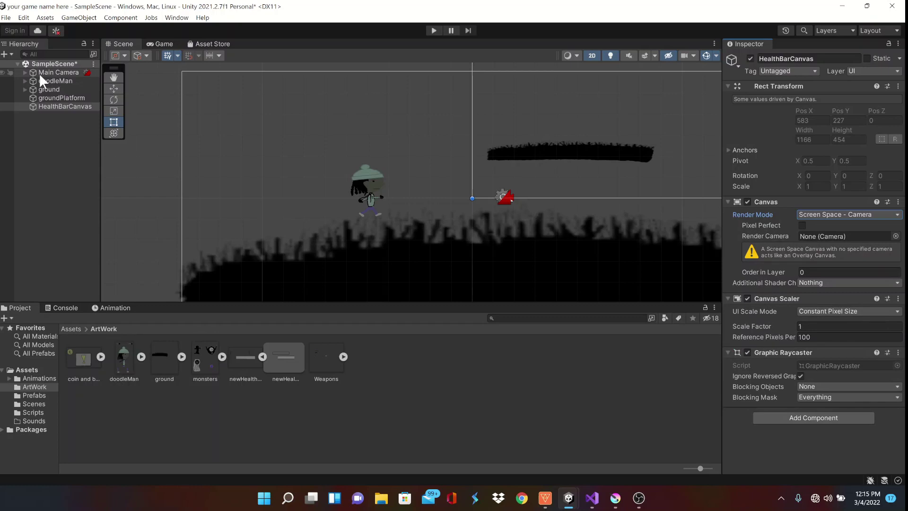
{"action": "left_click_drag", "start_coordinate": [39, 73], "coordinate": [807, 235]}
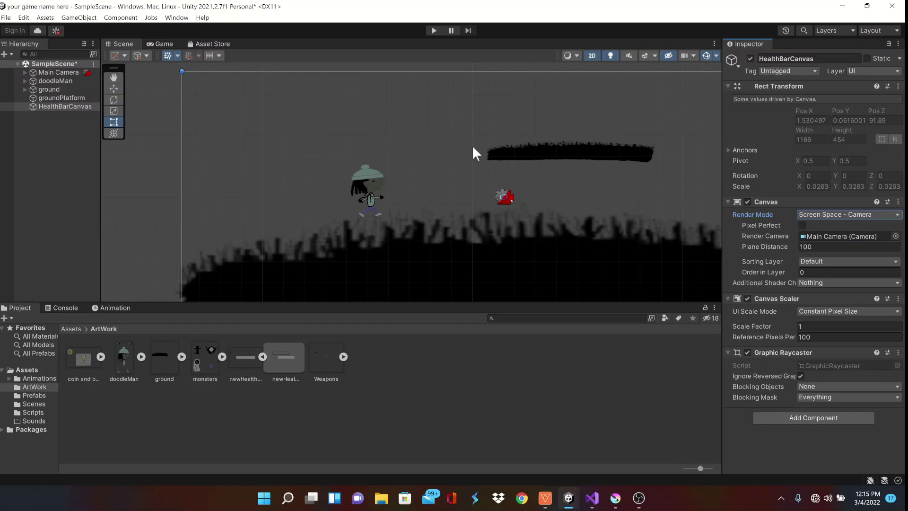
Add a UI Image under HealthBarCanvas named BackGroundBar.
{"action": "right_click", "coordinate": [70, 107]}
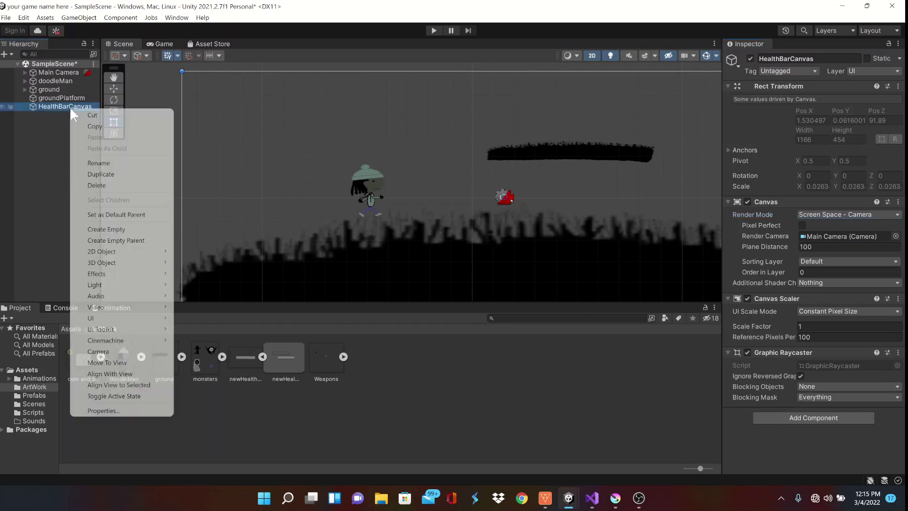
{"action": "mouse_move", "coordinate": [141, 318]}
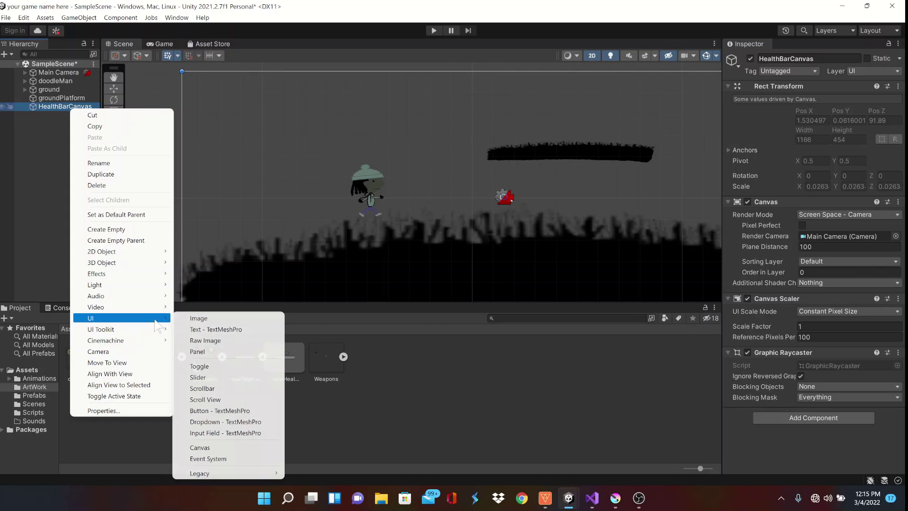
{"action": "left_click", "coordinate": [219, 319]}
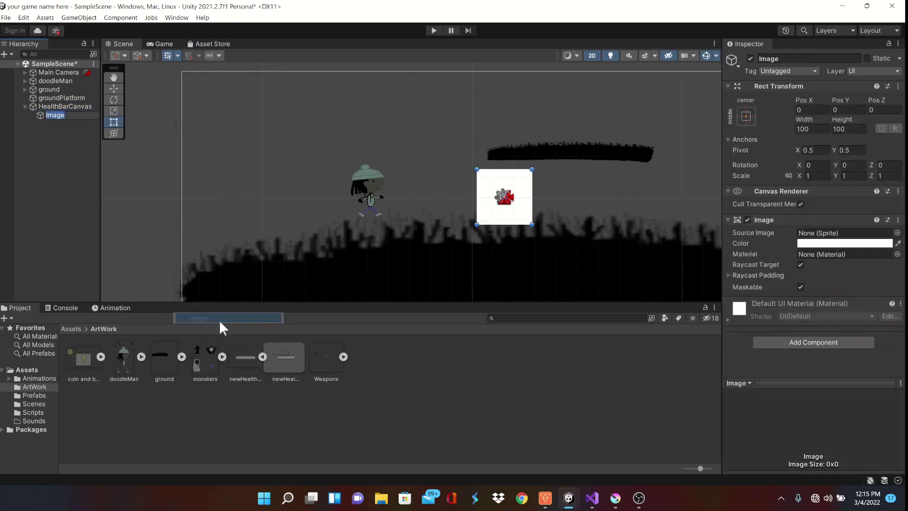
{"action": "type", "text": "BAckground"}
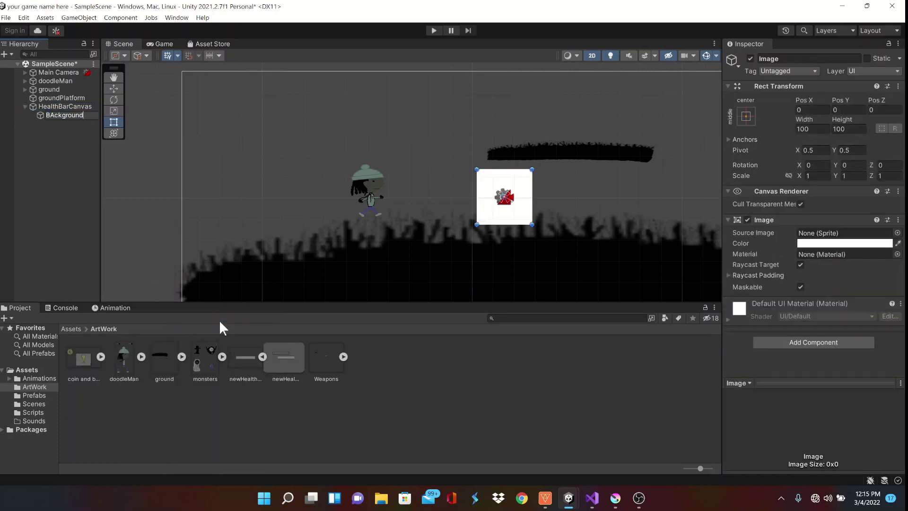
{"action": "key", "text": "BackSpace"}
{"action": "key", "text": "BackSpace"}
{"action": "key", "text": "BackSpace"}
{"action": "key", "text": "BackSpace"}
{"action": "key", "text": "BackSpace"}
{"action": "key", "text": "BackSpace"}
{"action": "key", "text": "BackSpace"}
{"action": "key", "text": "BackSpace"}
{"action": "key", "text": "BackSpace"}
{"action": "type", "text": "ackGroundBar"}
{"action": "key", "text": "Return"}
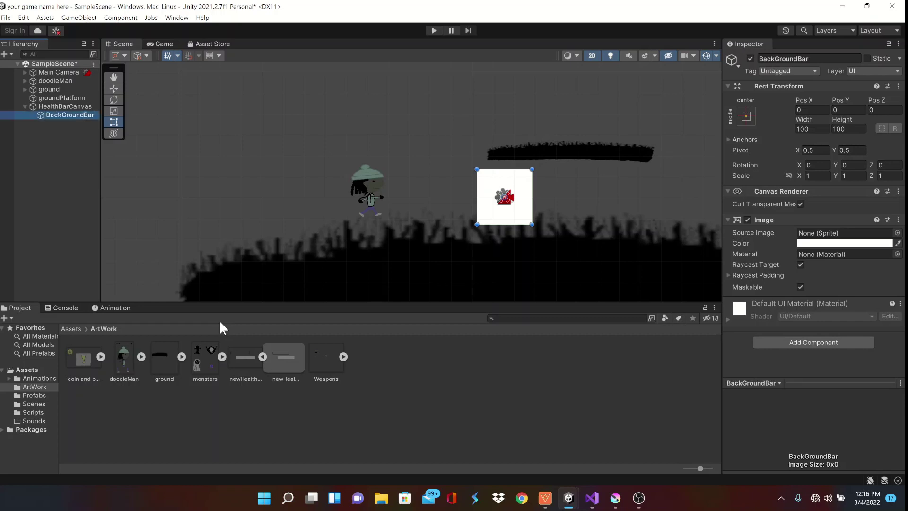
Anchor BackGroundBar top-left, move it into the corner and stretch it into a wide bar.
{"action": "left_click", "coordinate": [746, 116]}
{"action": "left_click", "coordinate": [783, 192]}
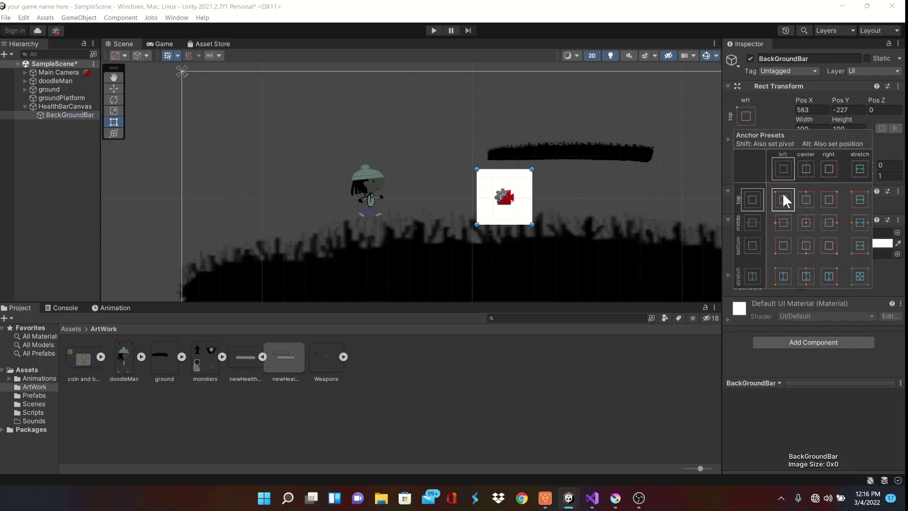
{"action": "left_click_drag", "start_coordinate": [503, 185], "coordinate": [218, 93]}
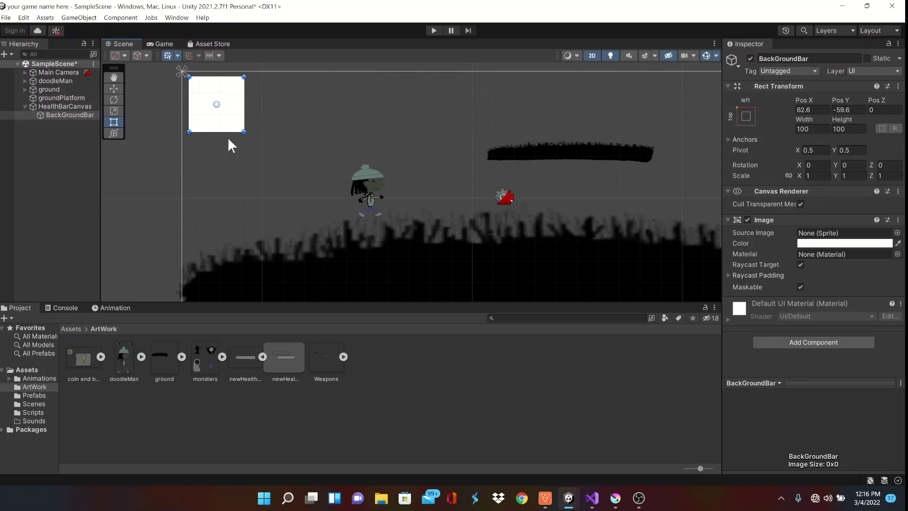
{"action": "left_click_drag", "start_coordinate": [243, 132], "coordinate": [358, 97]}
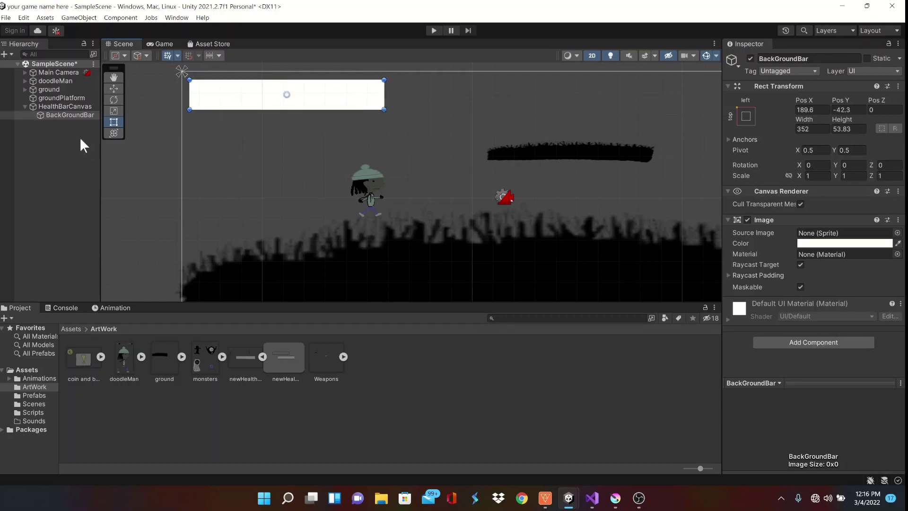
Duplicate BackGroundBar and rename the copy healthBar.
{"action": "left_click", "coordinate": [60, 114]}
{"action": "key", "text": "ctrl+d"}
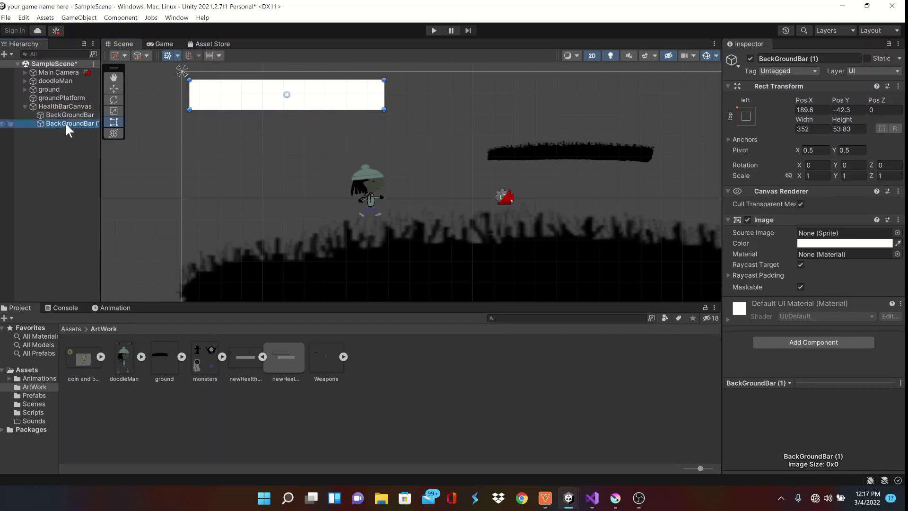
{"action": "left_click", "coordinate": [66, 125]}
{"action": "type", "text": "health"}
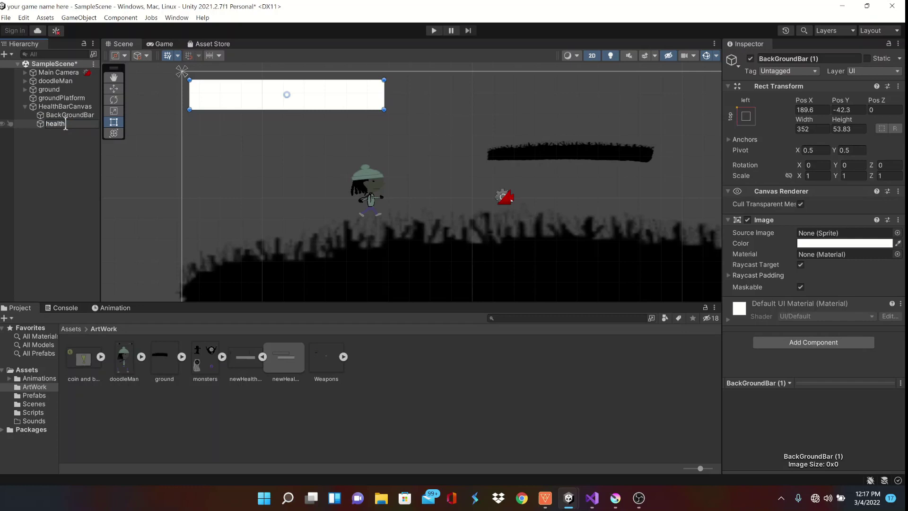
{"action": "type", "text": "Bar"}
{"action": "key", "text": "Return"}
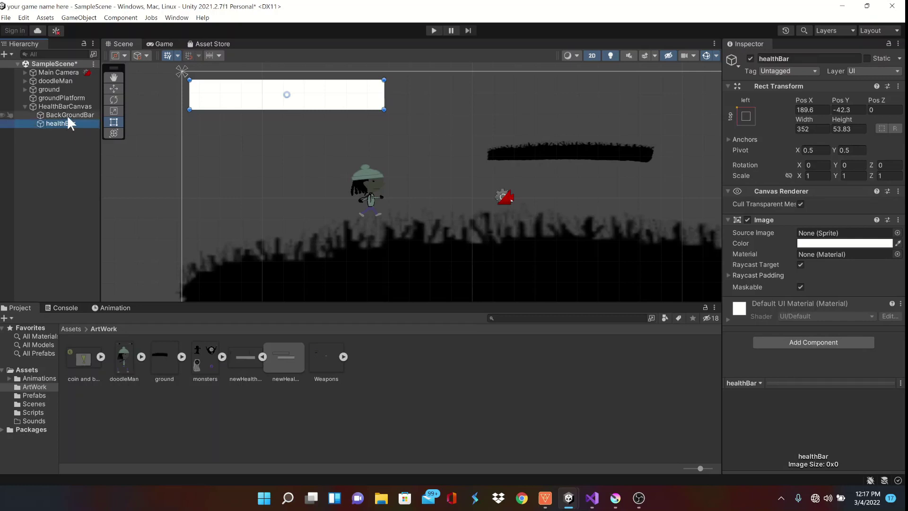
{"action": "left_click", "coordinate": [67, 115]}
{"action": "left_click", "coordinate": [66, 123]}
Set the newHealthBars texture to Multiple sprite mode and apply it in the Sprite Editor.
{"action": "left_click", "coordinate": [260, 358]}
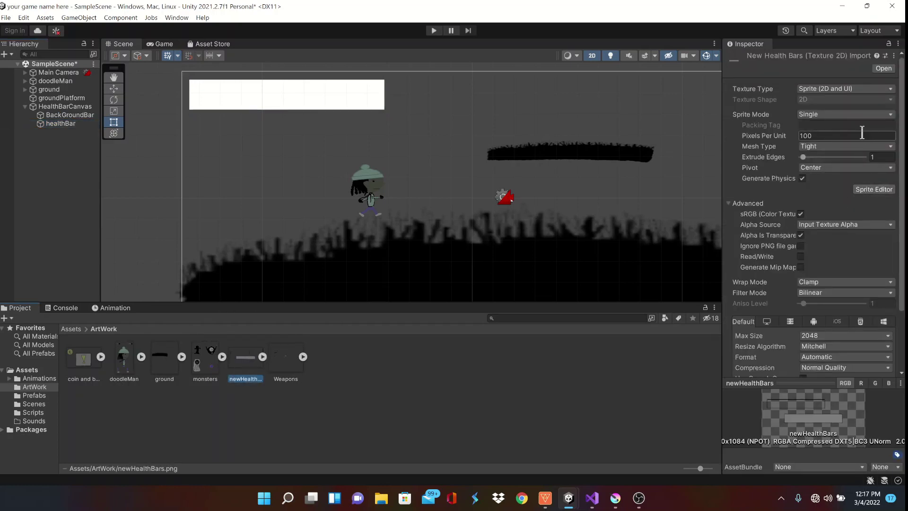
{"action": "left_click", "coordinate": [860, 114]}
{"action": "left_click", "coordinate": [833, 137]}
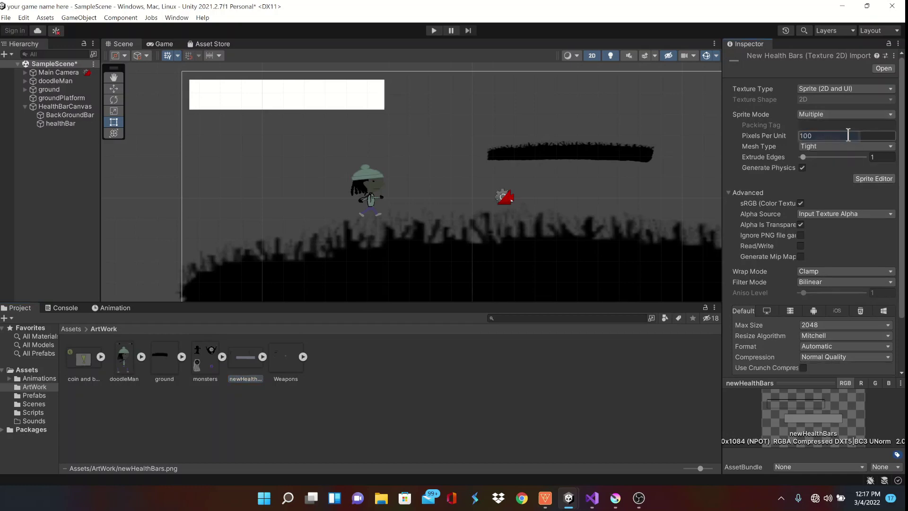
{"action": "left_click", "coordinate": [868, 175]}
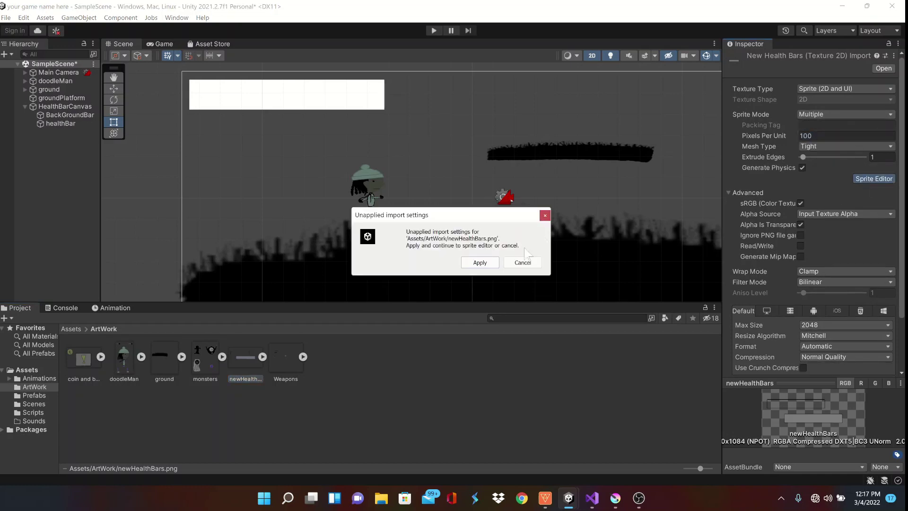
{"action": "left_click", "coordinate": [479, 262]}
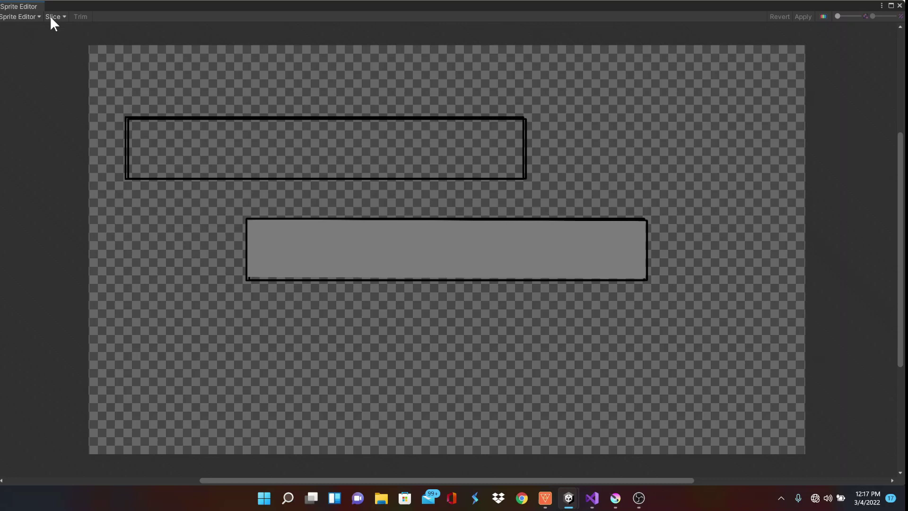
Automatically slice the sheet into separate sprites and apply the slices.
{"action": "left_click", "coordinate": [52, 17]}
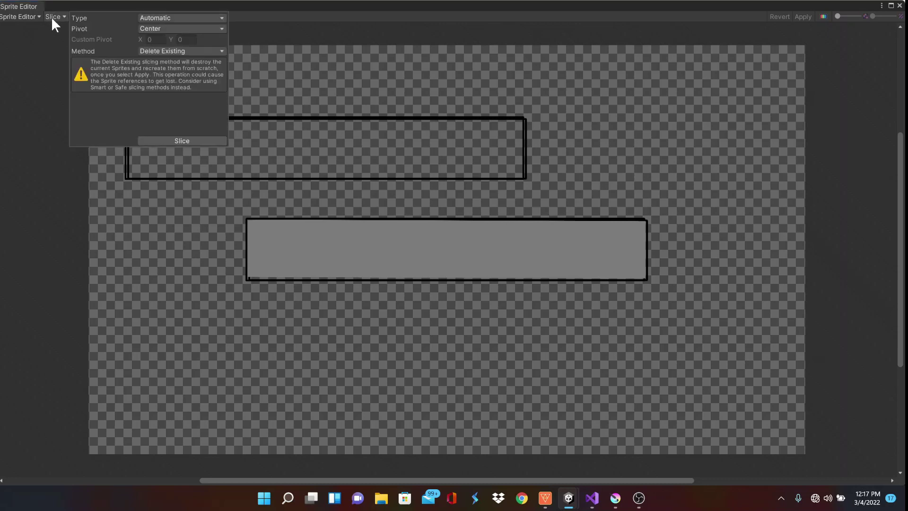
{"action": "left_click", "coordinate": [189, 140]}
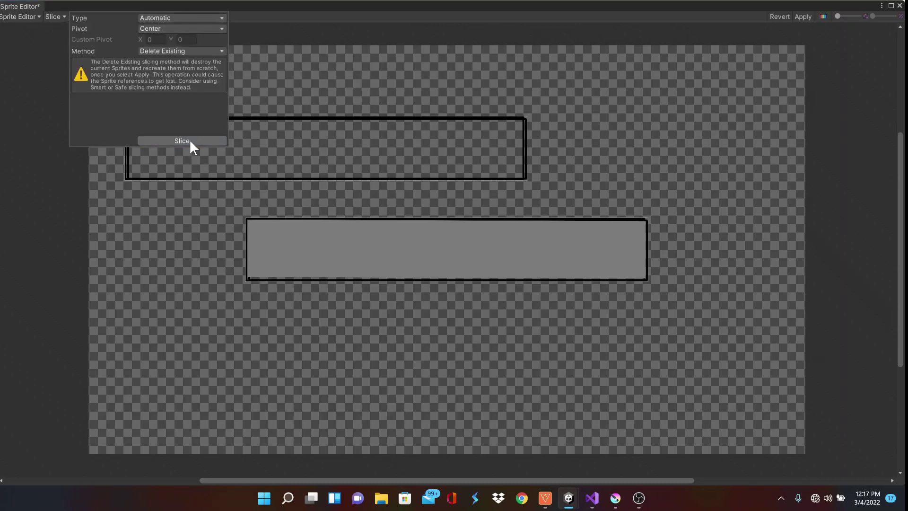
{"action": "left_click", "coordinate": [799, 17]}
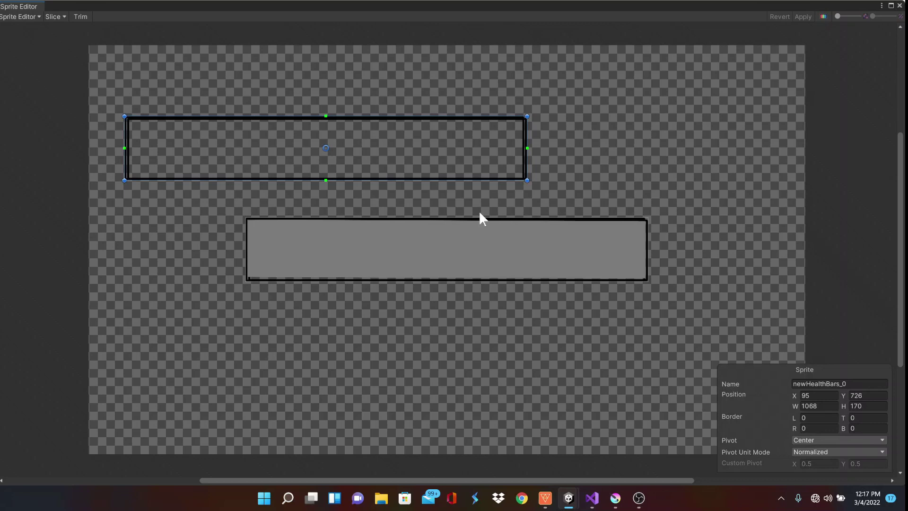
Rename the sprites BackgroundHealthBar and healthBarImg, apply, and close the Sprite Editor.
{"action": "left_click", "coordinate": [853, 382]}
{"action": "type", "text": "Backg"}
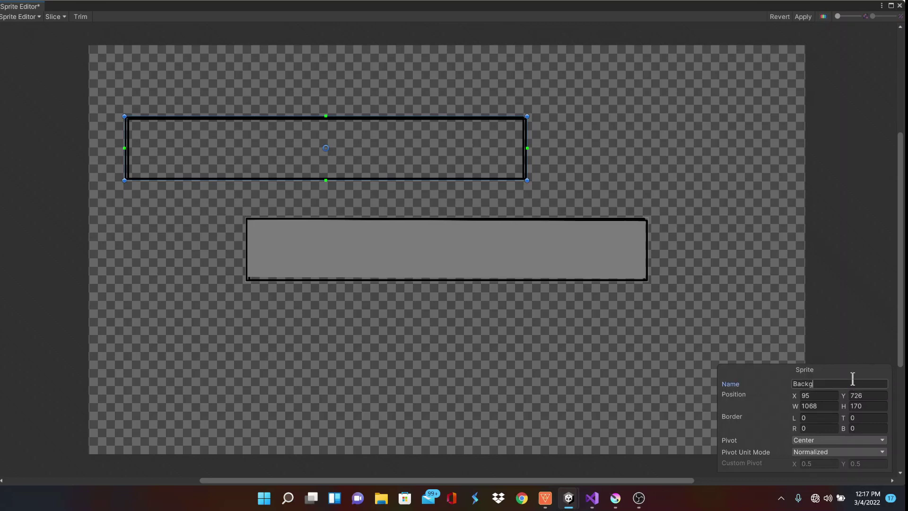
{"action": "type", "text": "roundHealthBar"}
{"action": "left_click", "coordinate": [591, 251]}
{"action": "left_click", "coordinate": [815, 383]}
{"action": "type", "text": "healthBarImg"}
{"action": "left_click", "coordinate": [803, 17]}
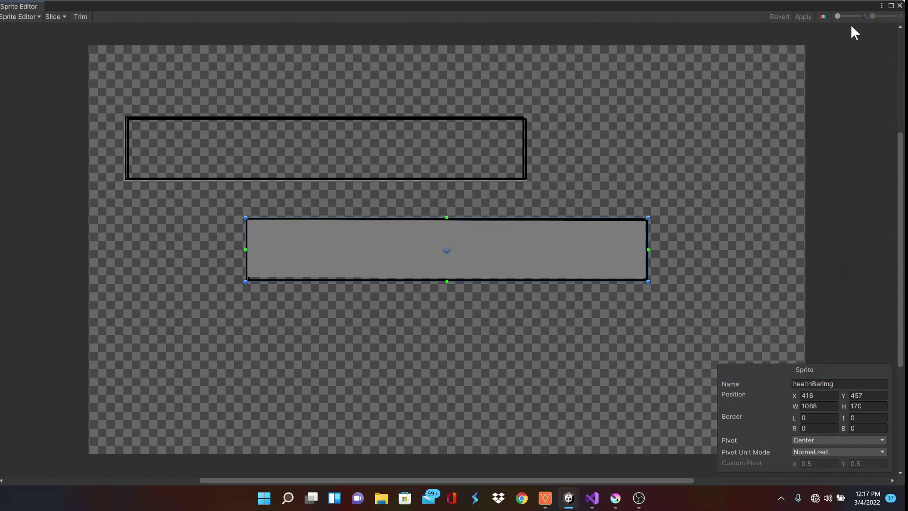
{"action": "left_click", "coordinate": [900, 6]}
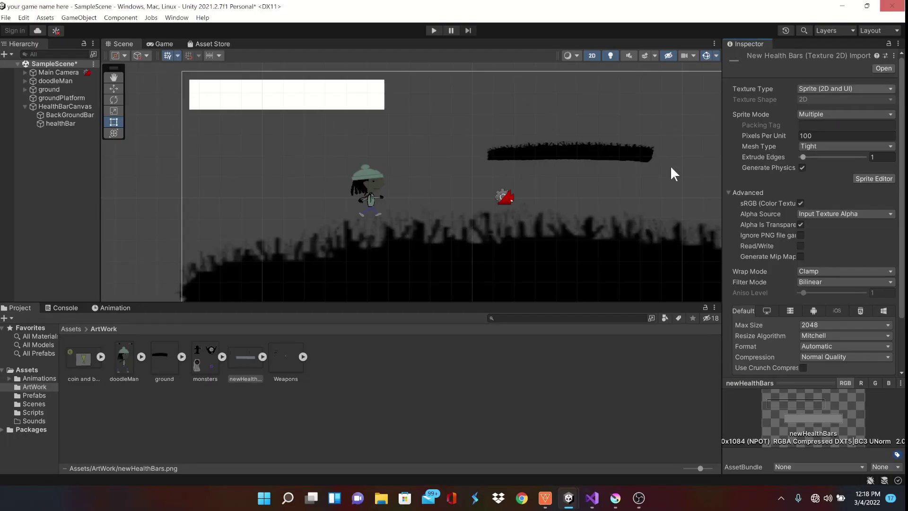
Assign the background sprite to BackGroundBar and healthBarImg to healthBar's Source Image.
{"action": "left_click", "coordinate": [262, 357]}
{"action": "left_click", "coordinate": [71, 115]}
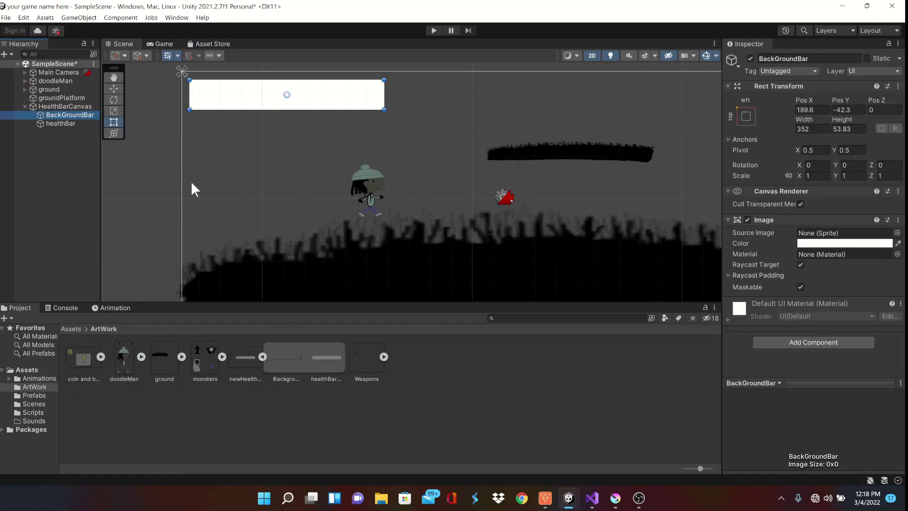
{"action": "left_click_drag", "start_coordinate": [282, 354], "coordinate": [811, 233]}
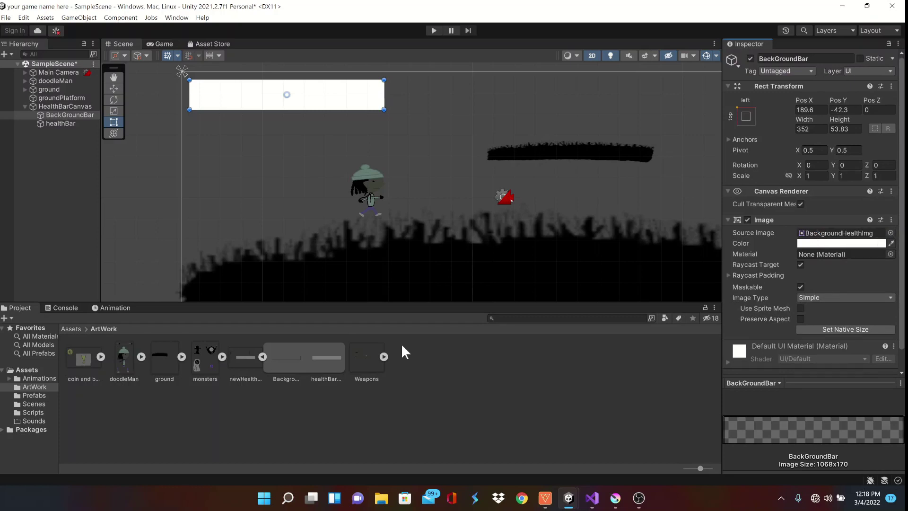
{"action": "left_click", "coordinate": [67, 122]}
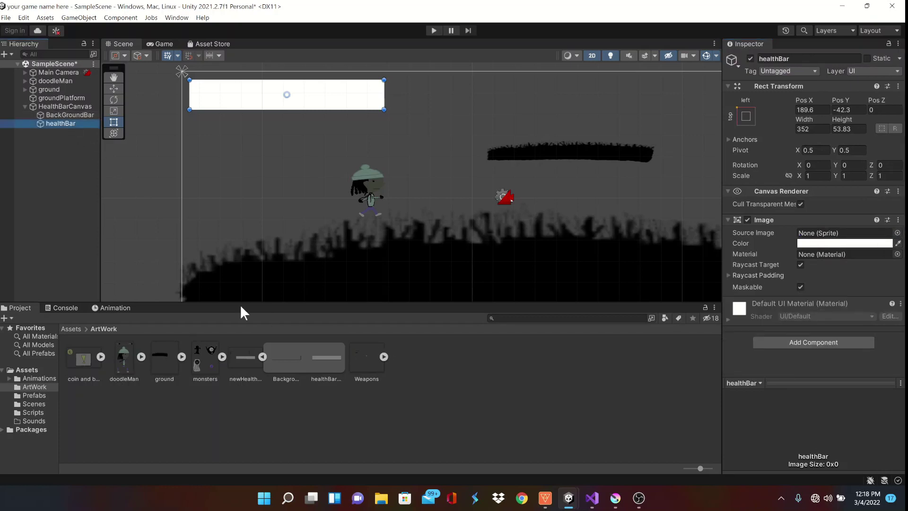
{"action": "mouse_move", "coordinate": [311, 356]}
{"action": "left_mouse_down"}
{"action": "mouse_move", "coordinate": [611, 304]}
{"action": "mouse_move", "coordinate": [814, 240]}
{"action": "left_mouse_up"}
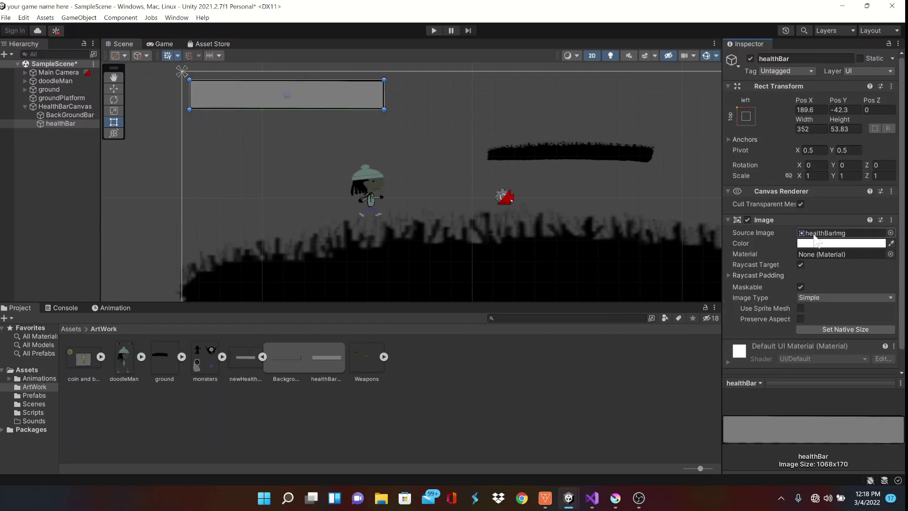
Change the healthBar image colour to yellow.
{"action": "left_click", "coordinate": [817, 244]}
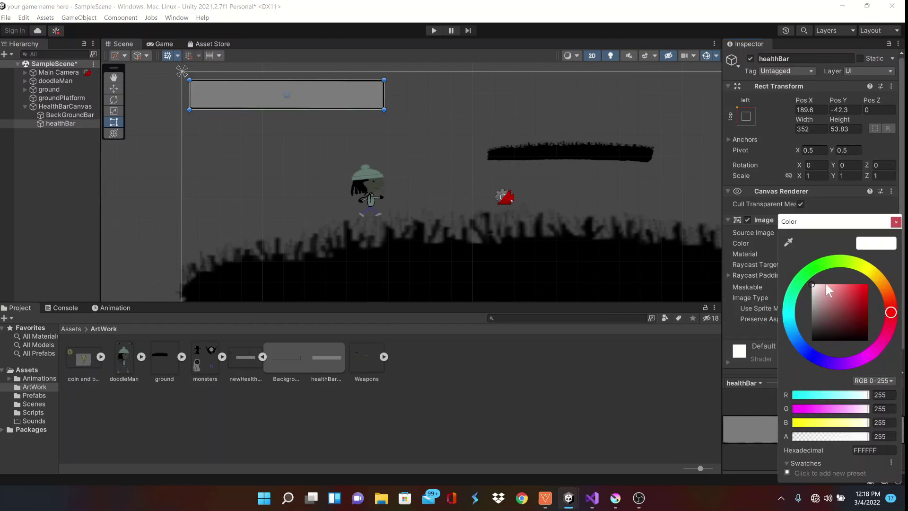
{"action": "left_click_drag", "start_coordinate": [825, 282], "coordinate": [858, 280]}
{"action": "left_click", "coordinate": [876, 276]}
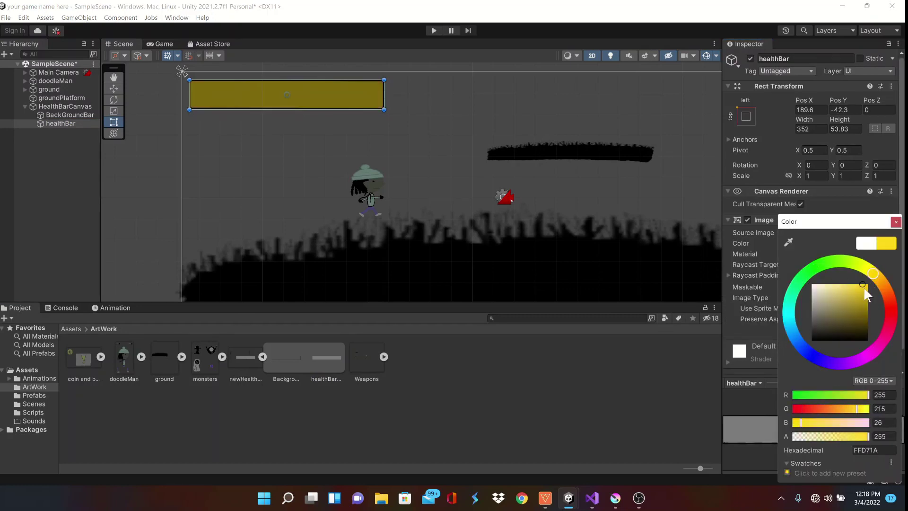
{"action": "left_click", "coordinate": [895, 222]}
Make healthBar a Filled image with Horizontal fill method and Left origin, testing the fill amount.
{"action": "scroll", "coordinate": [794, 272], "scroll_direction": "down", "scroll_amount": 1}
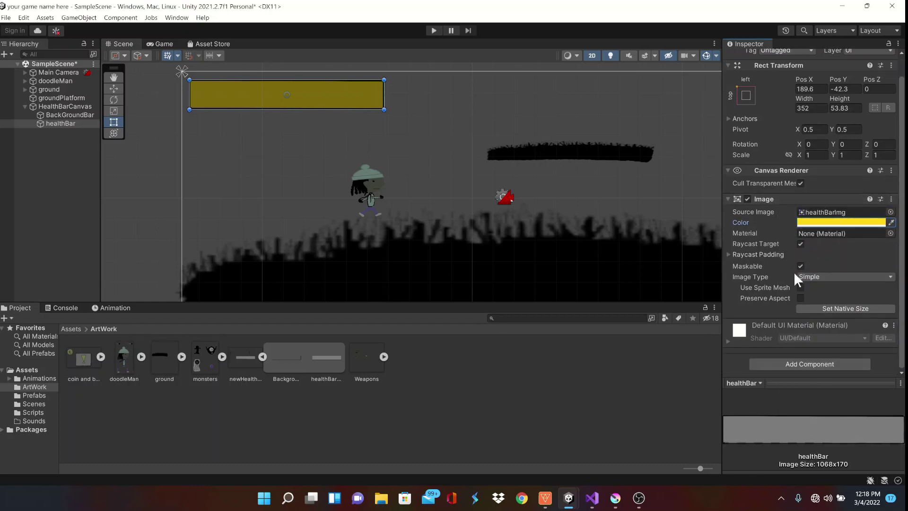
{"action": "left_click", "coordinate": [804, 277]}
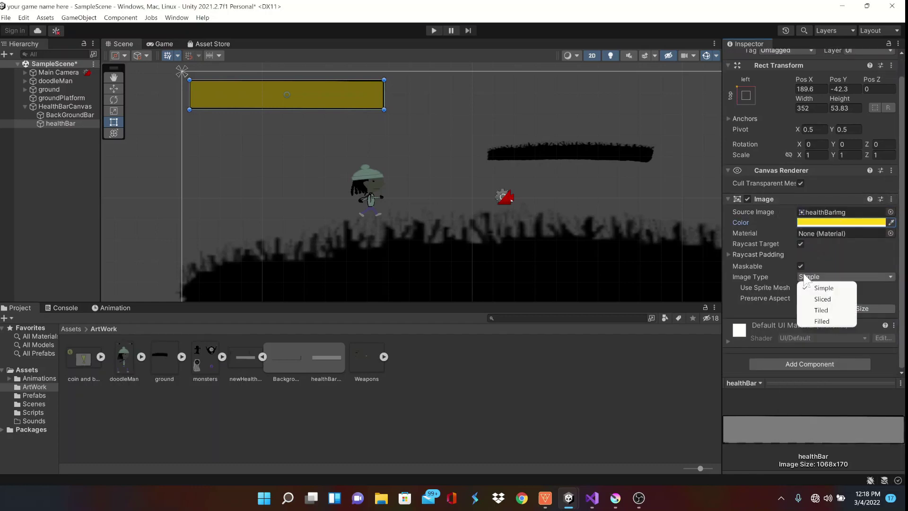
{"action": "left_click", "coordinate": [815, 320]}
{"action": "scroll", "coordinate": [811, 282], "scroll_direction": "down", "scroll_amount": 2}
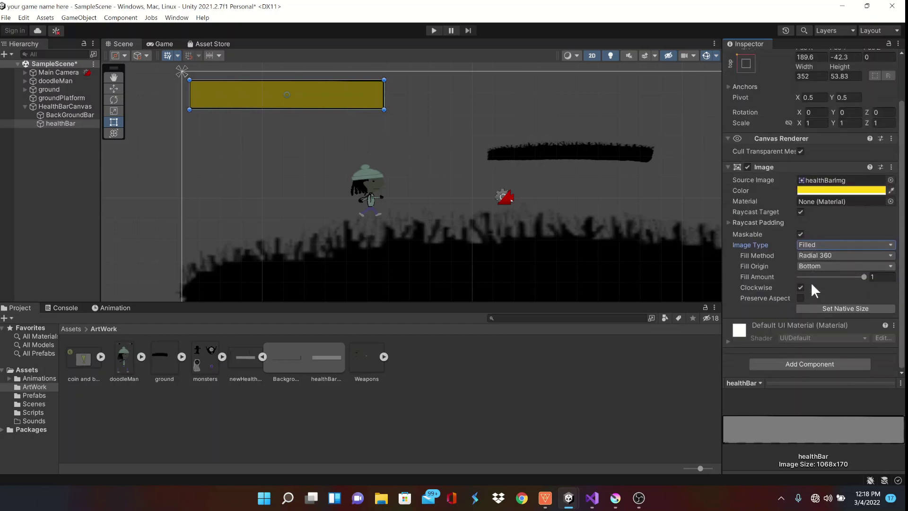
{"action": "left_click", "coordinate": [817, 256]}
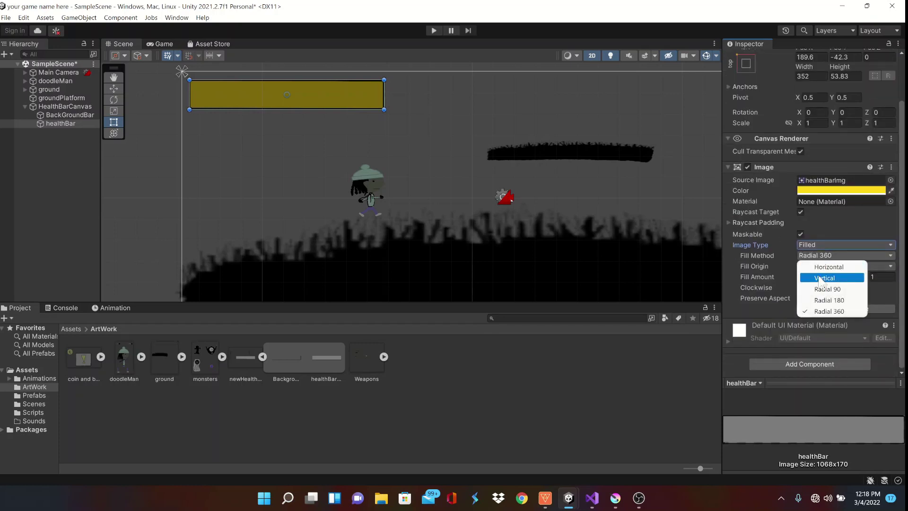
{"action": "left_click", "coordinate": [819, 272]}
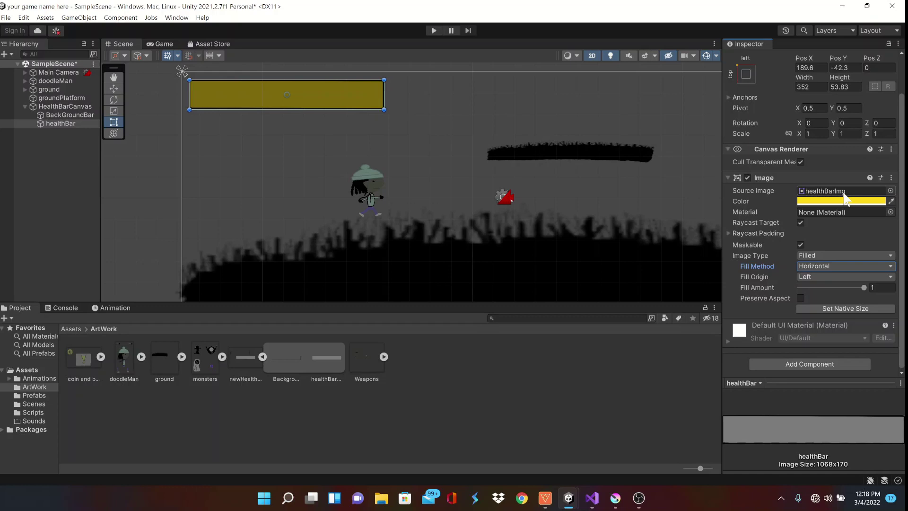
{"action": "left_click", "coordinate": [828, 277]}
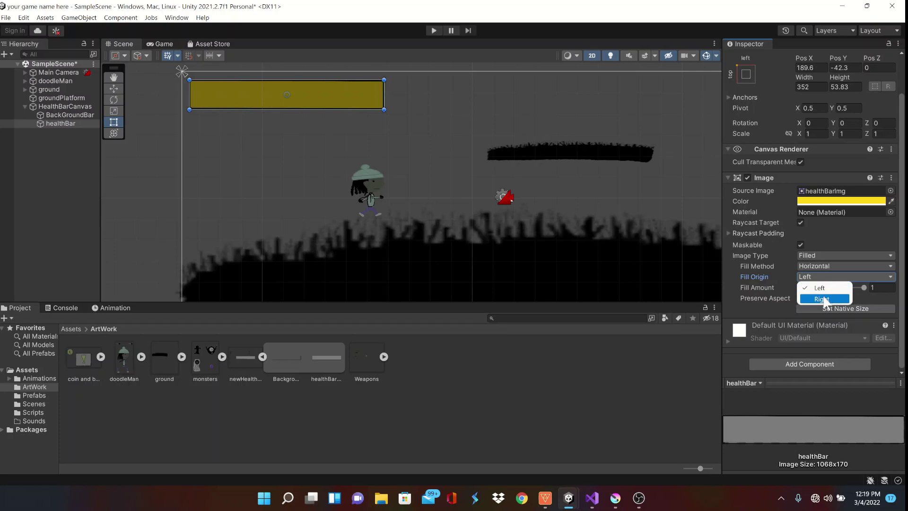
{"action": "left_click", "coordinate": [818, 289]}
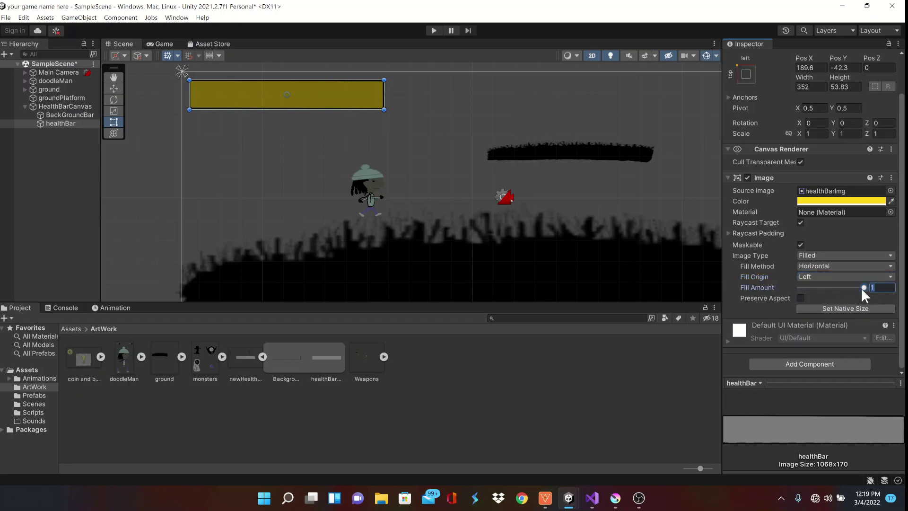
{"action": "mouse_move", "coordinate": [861, 288]}
{"action": "left_mouse_down"}
{"action": "mouse_move", "coordinate": [767, 299]}
{"action": "mouse_move", "coordinate": [827, 301]}
{"action": "mouse_move", "coordinate": [865, 302]}
{"action": "mouse_move", "coordinate": [754, 282]}
{"action": "mouse_move", "coordinate": [864, 287]}
{"action": "left_mouse_up"}
Open PlayerHealthBarScript from the Assets > Scripts folder in Visual Studio.
{"action": "left_click", "coordinate": [59, 108]}
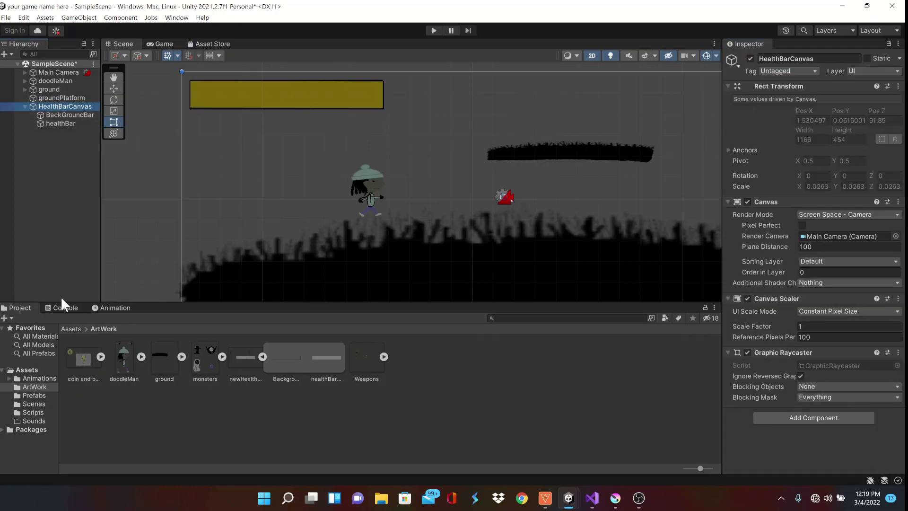
{"action": "left_click", "coordinate": [36, 411]}
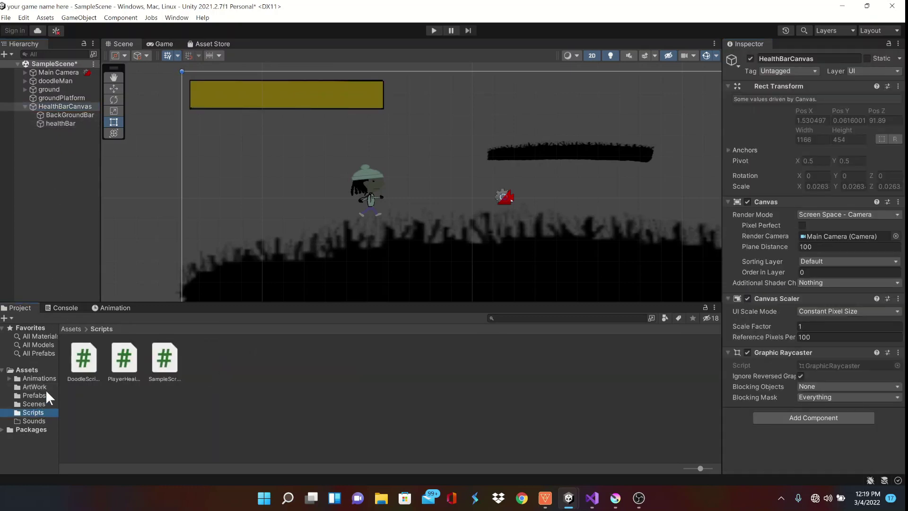
{"action": "double_click", "coordinate": [131, 369]}
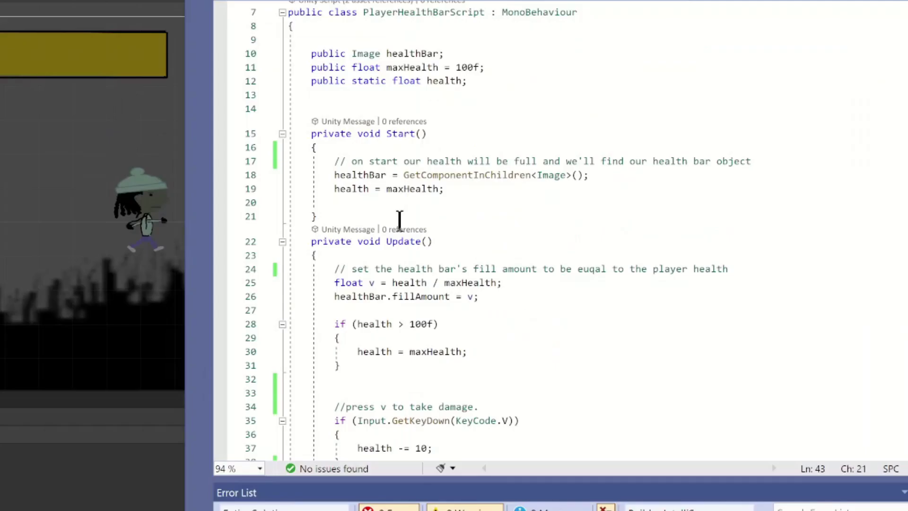
{"action": "scroll", "coordinate": [527, 201], "scroll_direction": "up", "scroll_amount": 2}
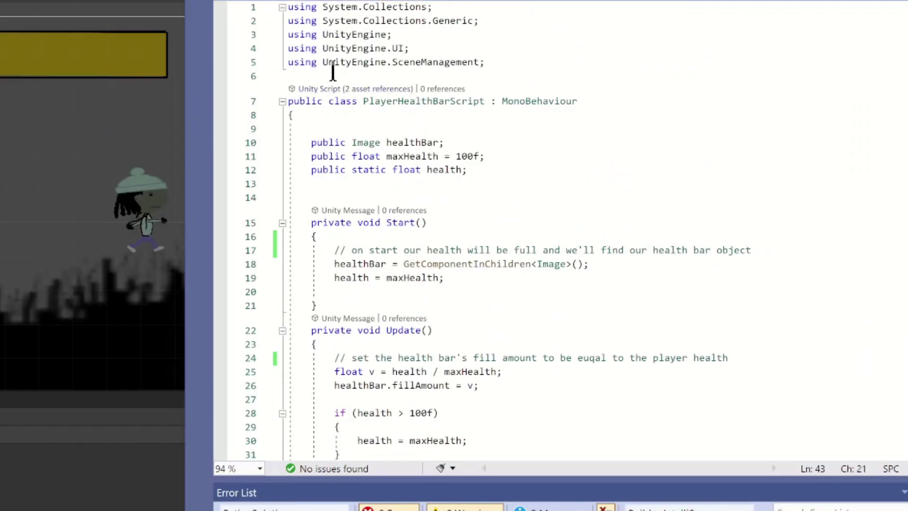
{"action": "mouse_move", "coordinate": [288, 62]}
{"action": "left_mouse_down"}
{"action": "mouse_move", "coordinate": [491, 70]}
{"action": "mouse_move", "coordinate": [478, 53]}
{"action": "mouse_move", "coordinate": [280, 52]}
{"action": "left_mouse_up"}
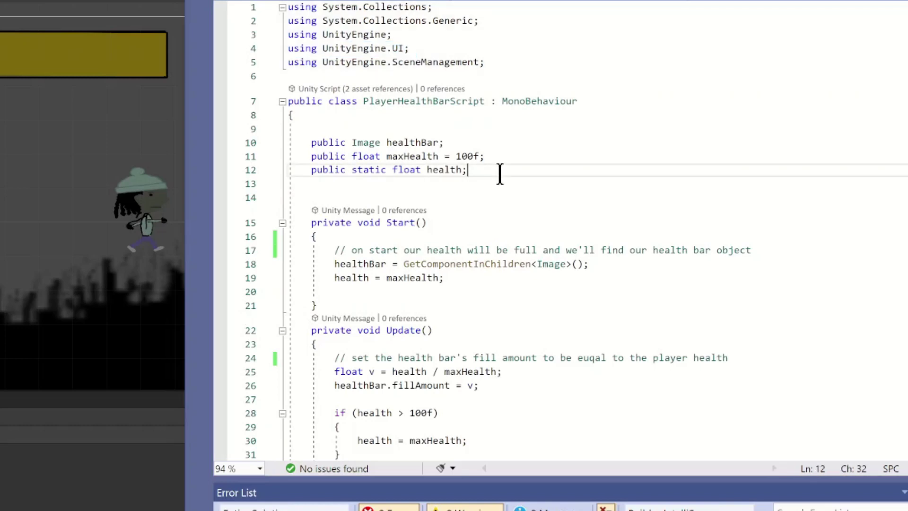
{"action": "scroll", "coordinate": [500, 174], "scroll_direction": "down", "scroll_amount": 1}
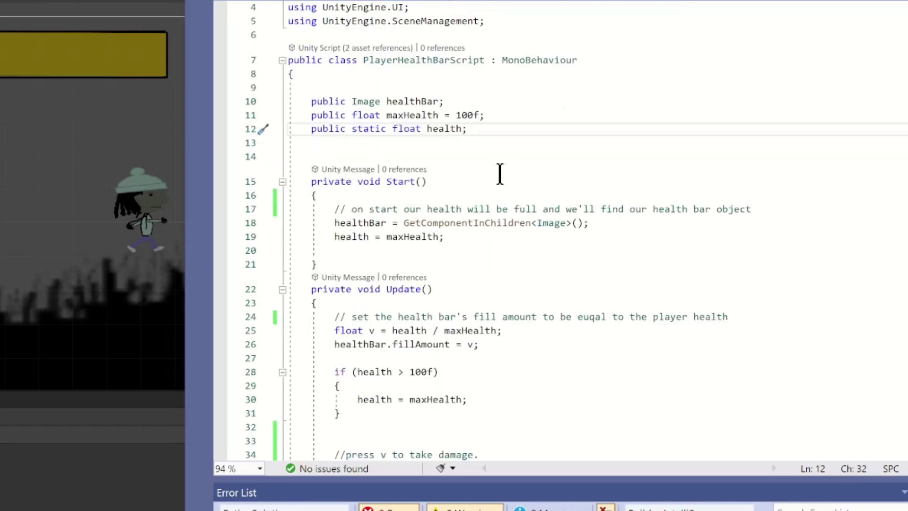
{"action": "scroll", "coordinate": [500, 174], "scroll_direction": "down", "scroll_amount": 1}
{"action": "left_click", "coordinate": [500, 171]}
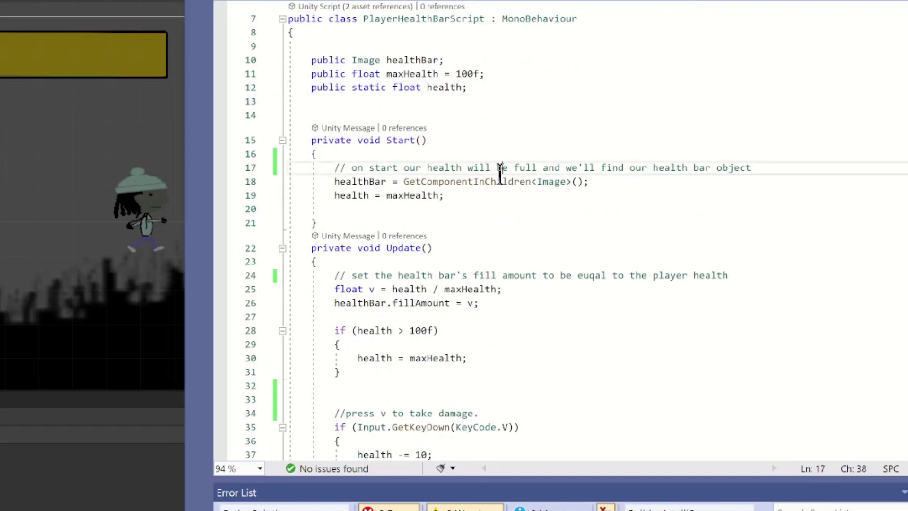
{"action": "right_click", "coordinate": [500, 174]}
{"action": "left_click", "coordinate": [494, 115]}
{"action": "scroll", "coordinate": [494, 124], "scroll_direction": "up", "scroll_amount": 2, "text": "ctrl"}
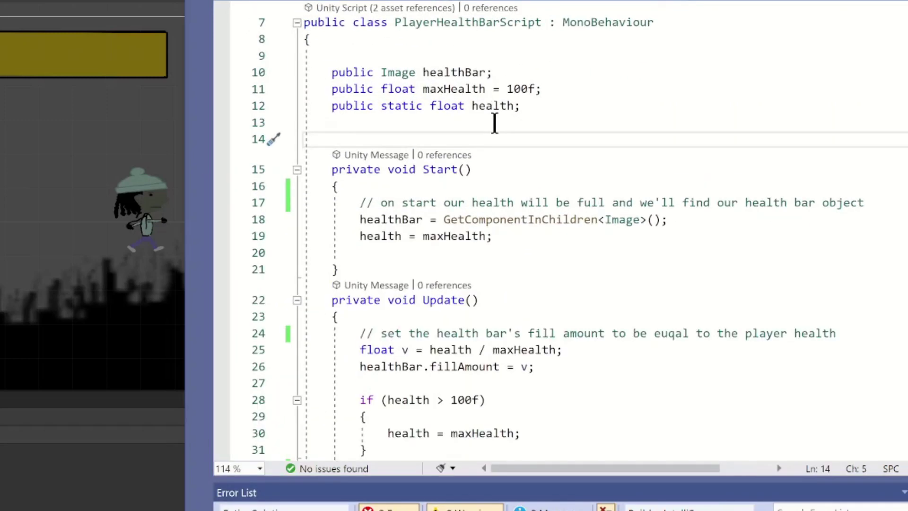
{"action": "scroll", "coordinate": [494, 124], "scroll_direction": "up", "scroll_amount": 1, "text": "ctrl"}
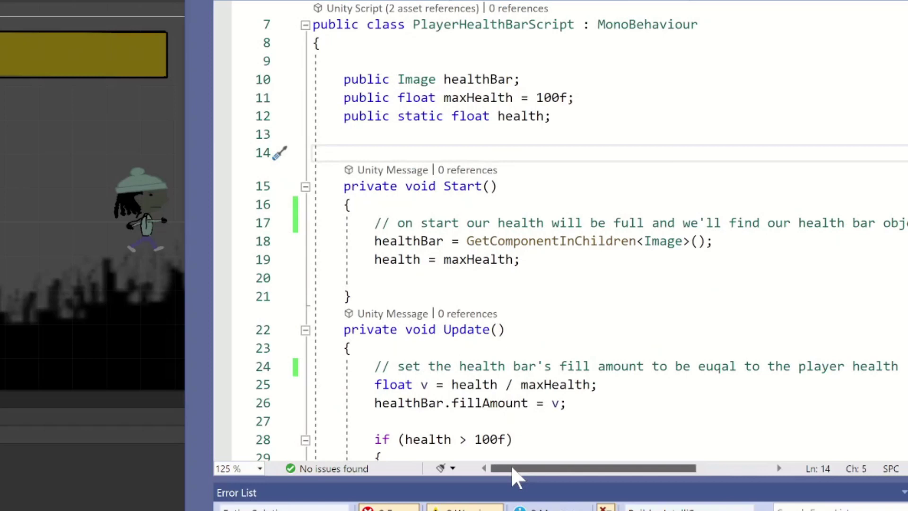
{"action": "left_click_drag", "start_coordinate": [513, 471], "coordinate": [517, 471]}
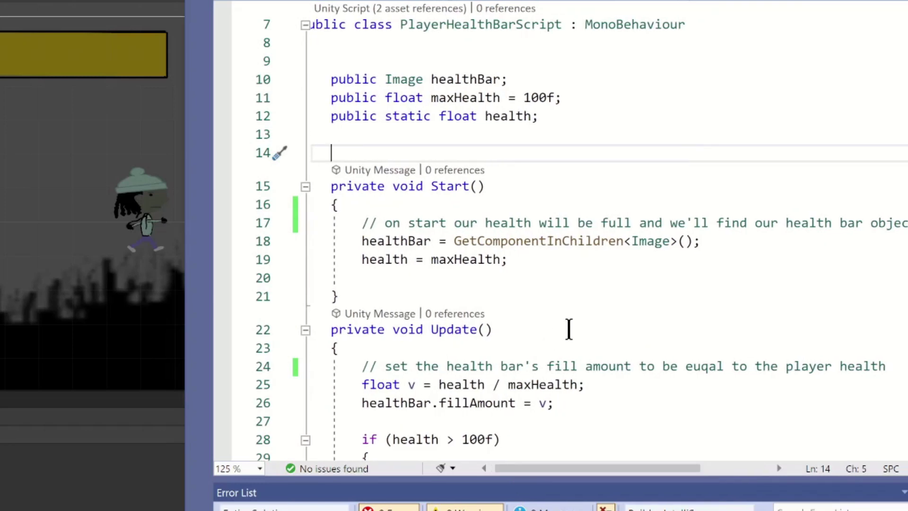
{"action": "scroll", "coordinate": [569, 328], "scroll_direction": "down", "scroll_amount": 1}
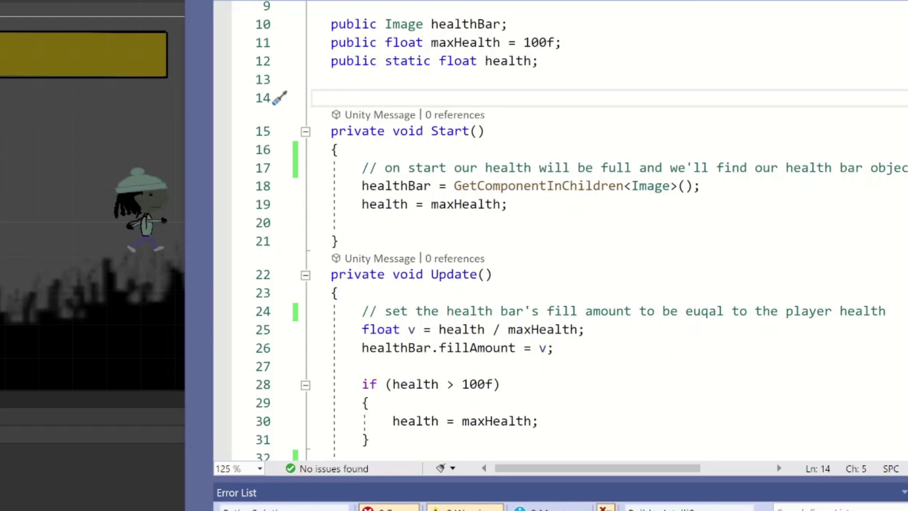
{"action": "scroll", "coordinate": [582, 231], "scroll_direction": "down", "scroll_amount": 2}
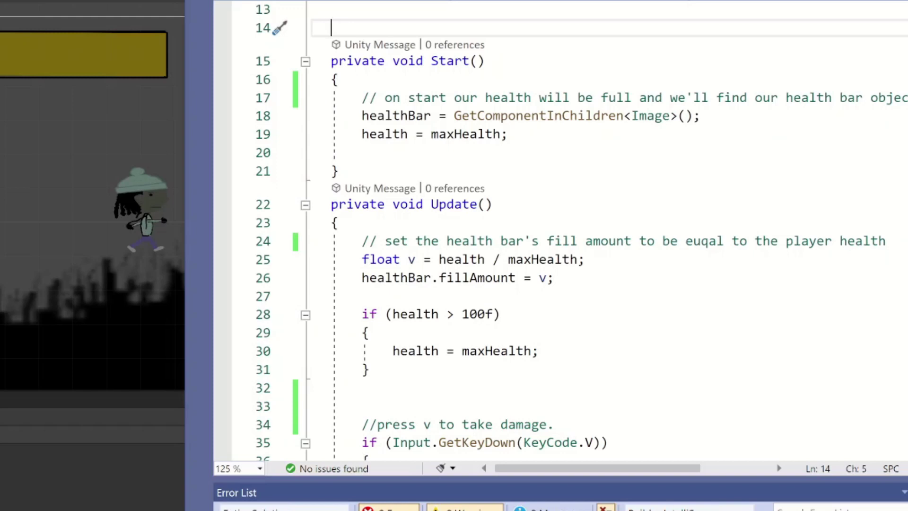
{"action": "scroll", "coordinate": [581, 230], "scroll_direction": "down", "scroll_amount": 2}
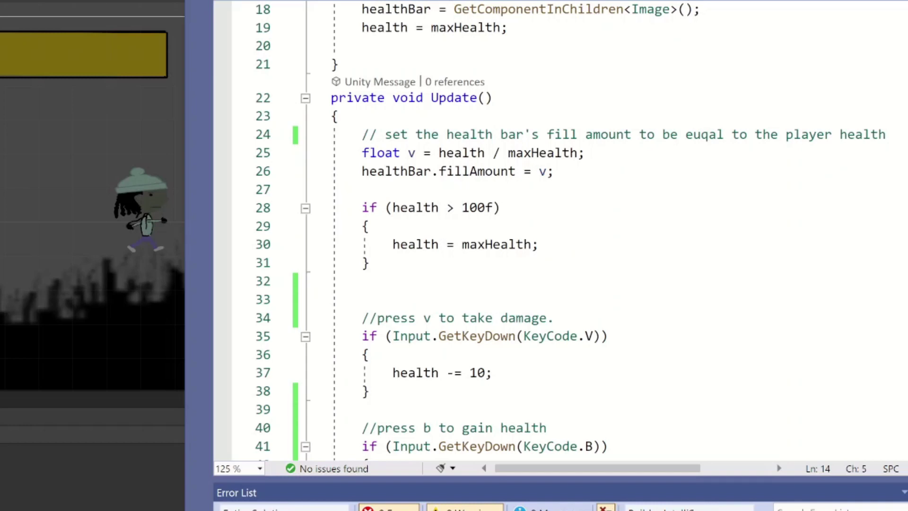
Read through the damage and heal code and highlight the SceneManager.LoadScene line 50.
{"action": "scroll", "coordinate": [568, 227], "scroll_direction": "down", "scroll_amount": 2}
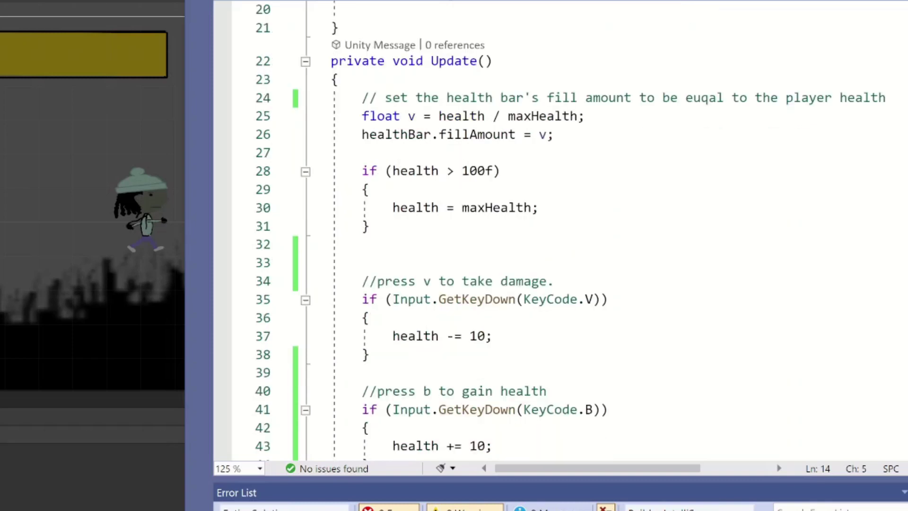
{"action": "scroll", "coordinate": [567, 227], "scroll_direction": "down", "scroll_amount": 1}
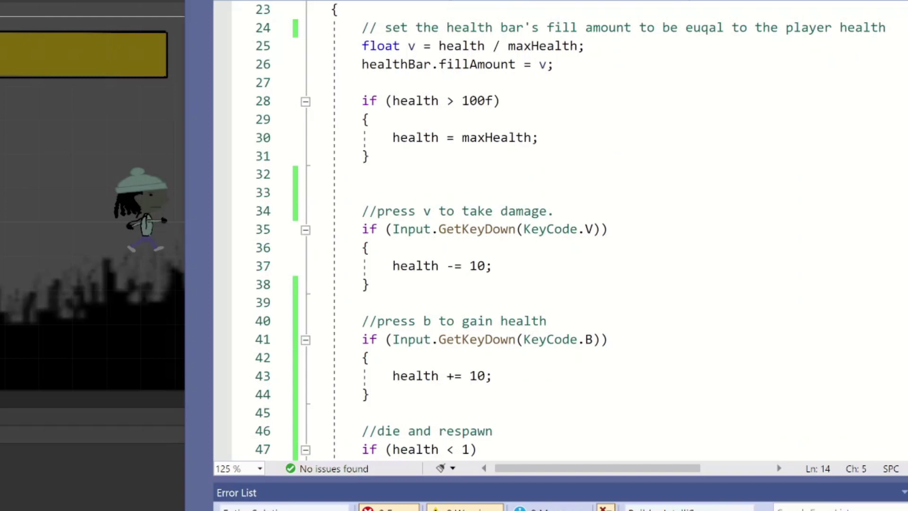
{"action": "scroll", "coordinate": [568, 227], "scroll_direction": "up", "scroll_amount": 1}
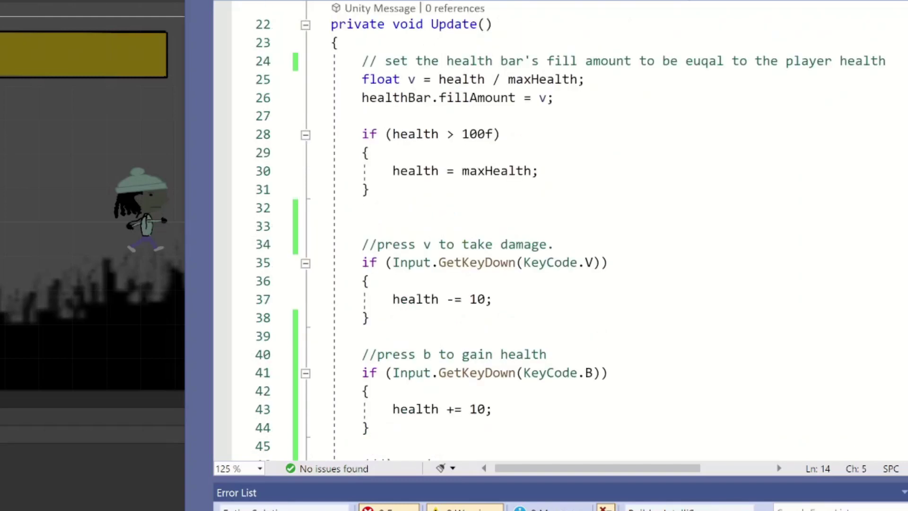
{"action": "scroll", "coordinate": [568, 227], "scroll_direction": "down", "scroll_amount": 2}
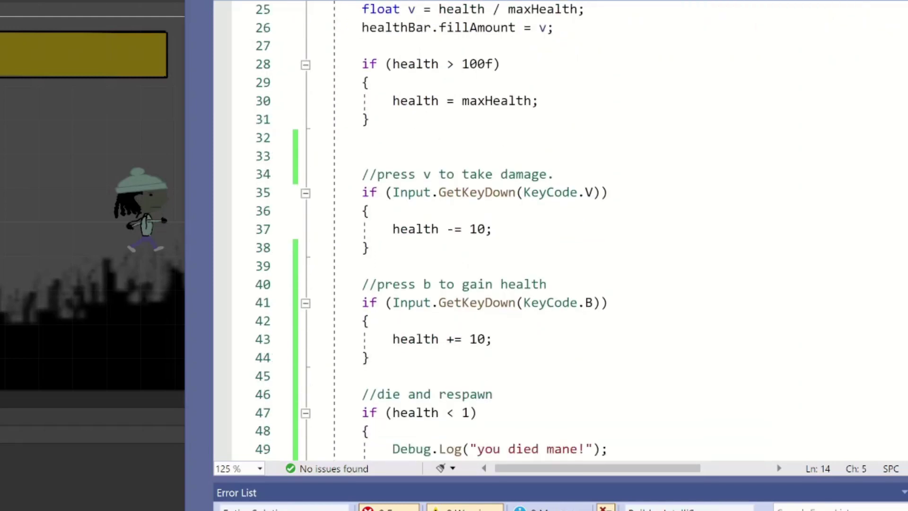
{"action": "scroll", "coordinate": [568, 227], "scroll_direction": "down", "scroll_amount": 1}
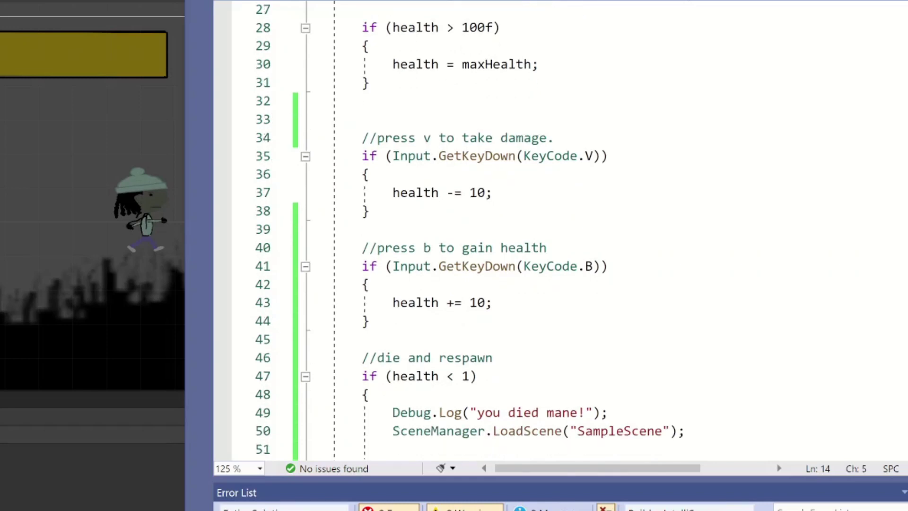
{"action": "scroll", "coordinate": [568, 227], "scroll_direction": "down", "scroll_amount": 1}
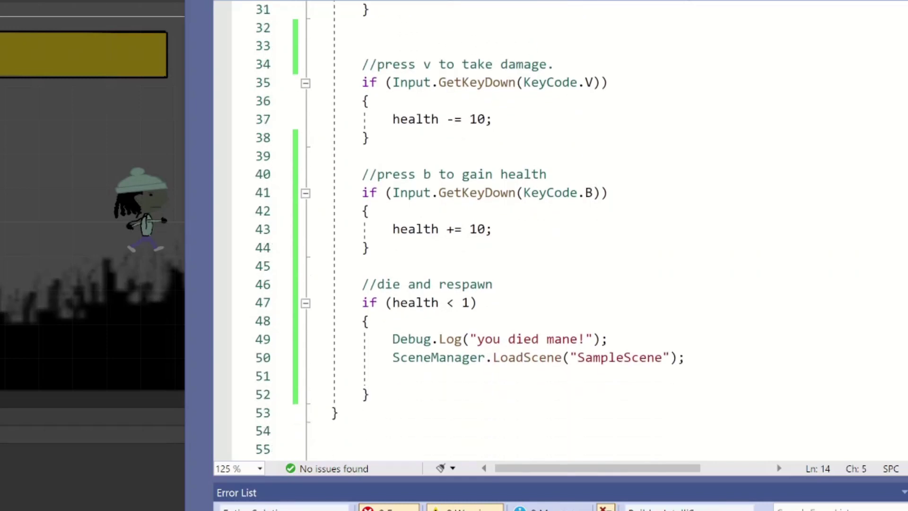
{"action": "scroll", "coordinate": [568, 227], "scroll_direction": "down", "scroll_amount": 1}
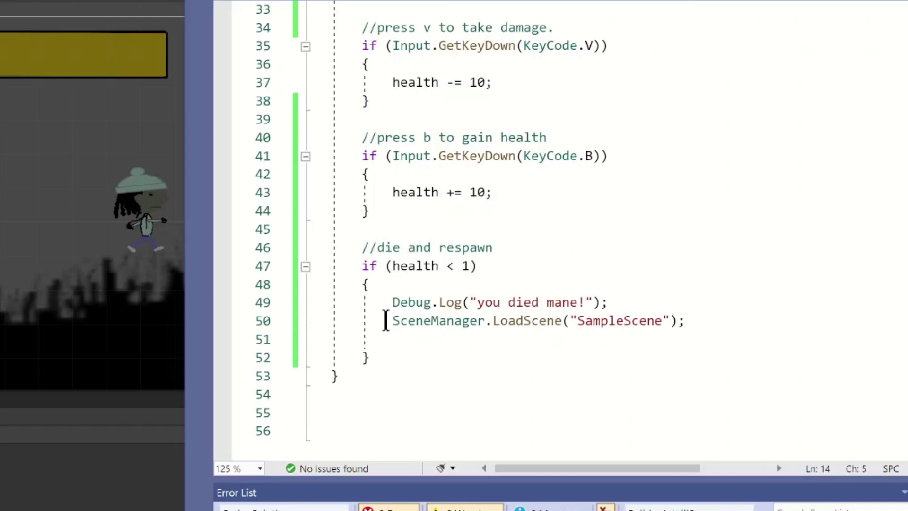
{"action": "left_click_drag", "start_coordinate": [392, 320], "coordinate": [704, 319]}
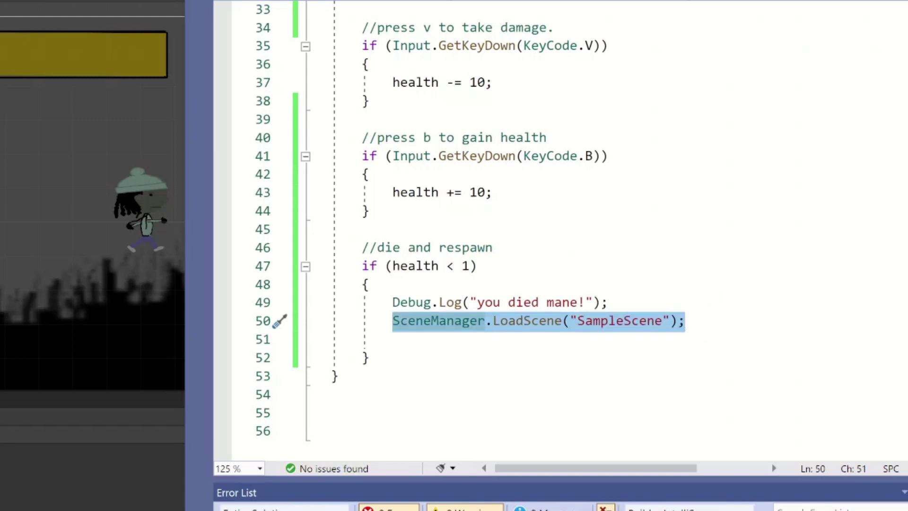
Scroll back through the script and return to the Unity editor.
{"action": "scroll", "coordinate": [817, 181], "scroll_direction": "down", "scroll_amount": 4, "text": "ctrl"}
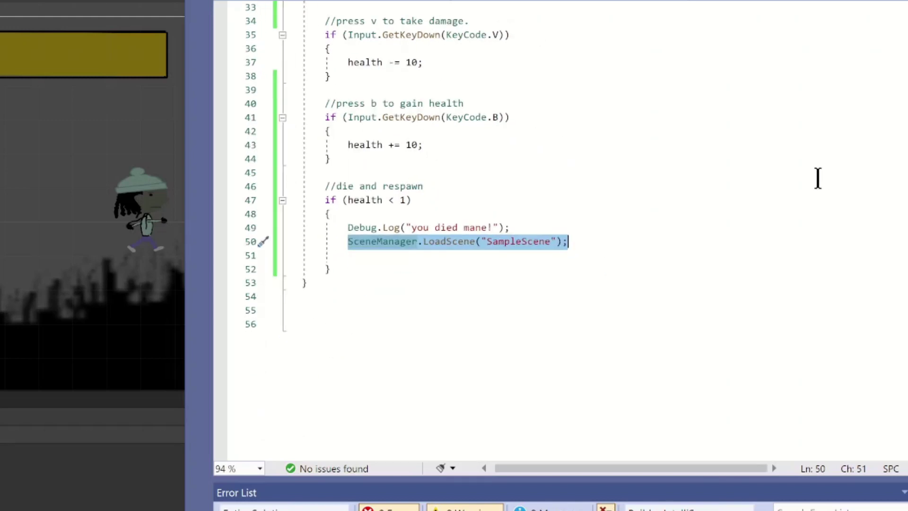
{"action": "scroll", "coordinate": [818, 181], "scroll_direction": "down", "scroll_amount": 1}
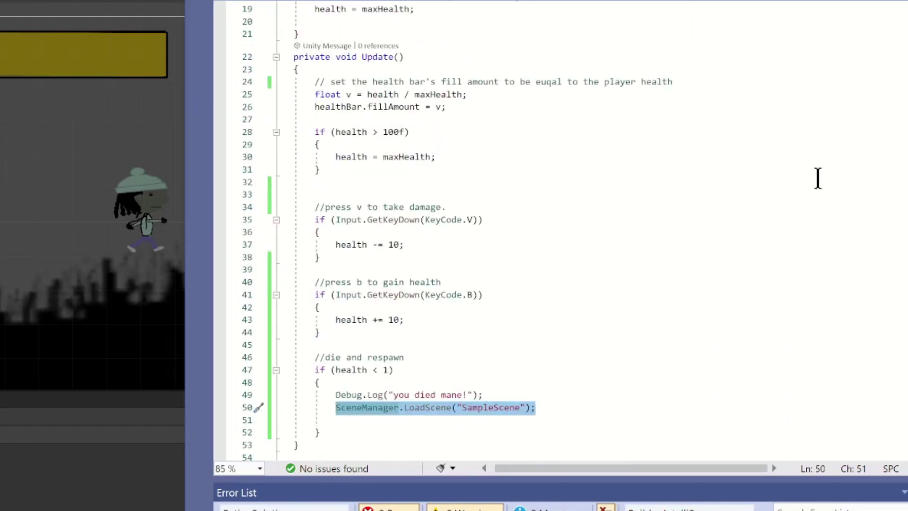
{"action": "scroll", "coordinate": [818, 181], "scroll_direction": "up", "scroll_amount": 1}
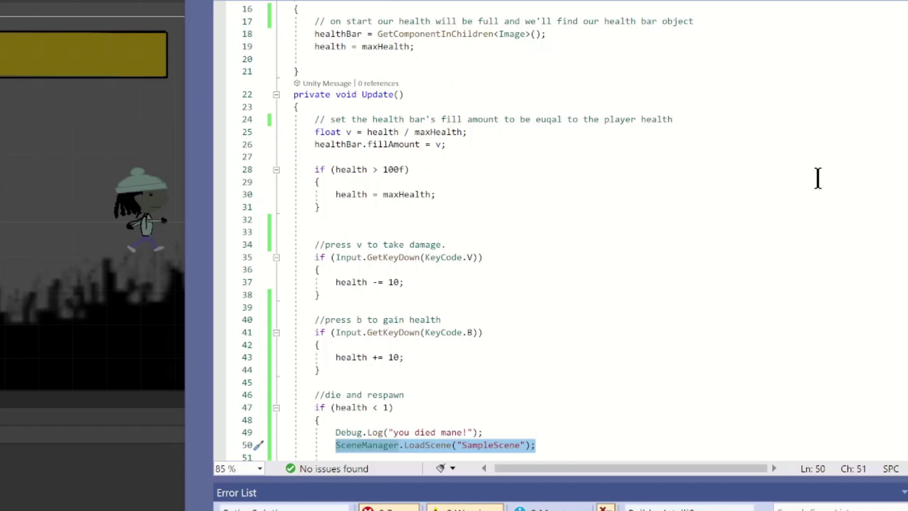
{"action": "scroll", "coordinate": [817, 179], "scroll_direction": "down", "scroll_amount": 1}
{"action": "scroll", "coordinate": [818, 178], "scroll_direction": "up", "scroll_amount": 6}
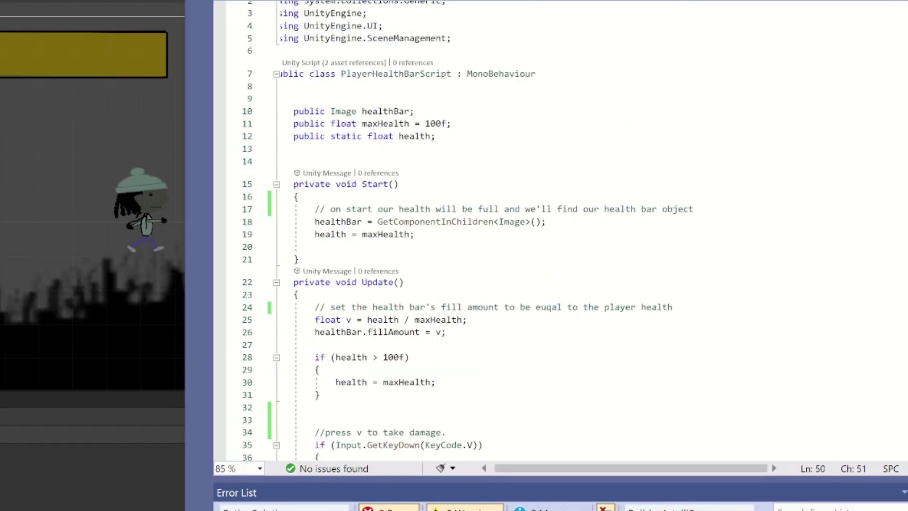
{"action": "key", "text": "alt+Tab"}
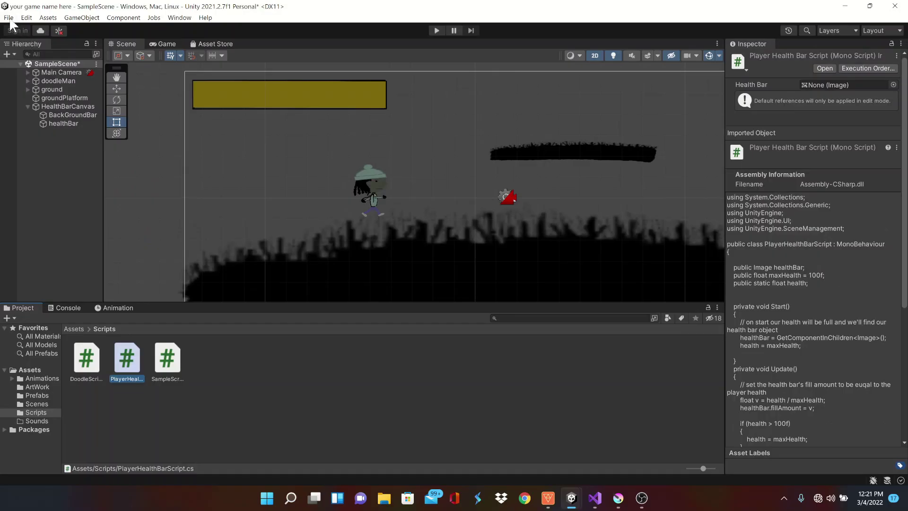
{"action": "left_click", "coordinate": [8, 17]}
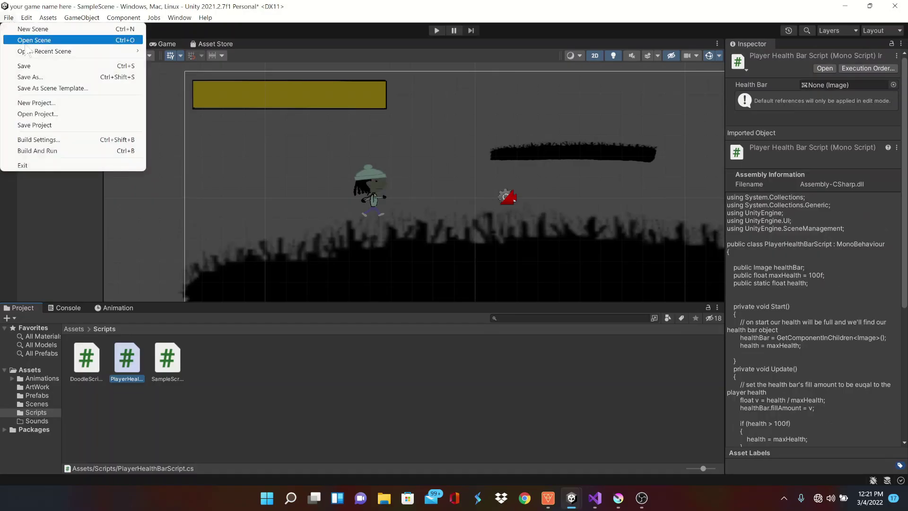
{"action": "left_click", "coordinate": [70, 140]}
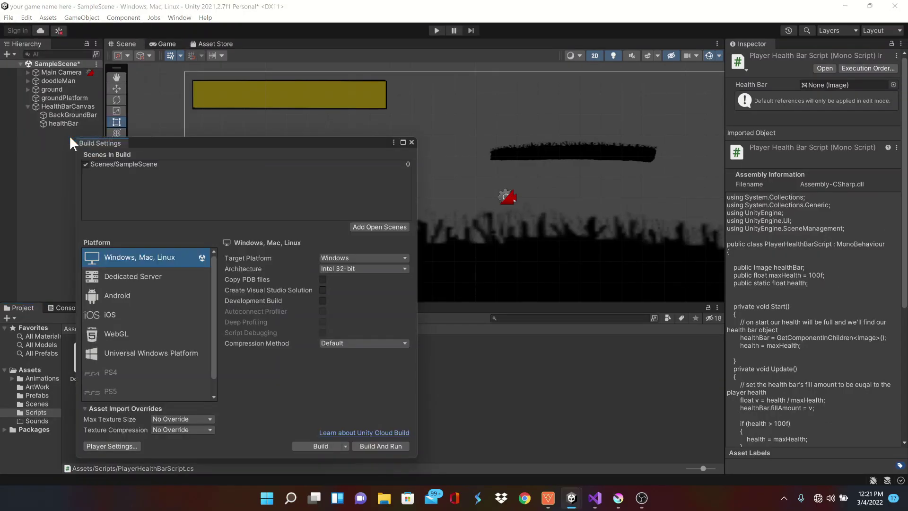
{"action": "left_click", "coordinate": [162, 165]}
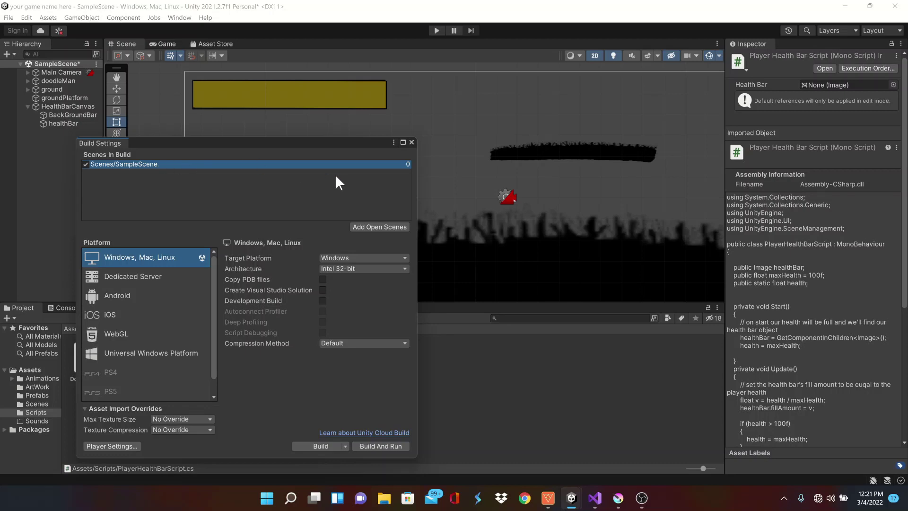
{"action": "left_click", "coordinate": [411, 142]}
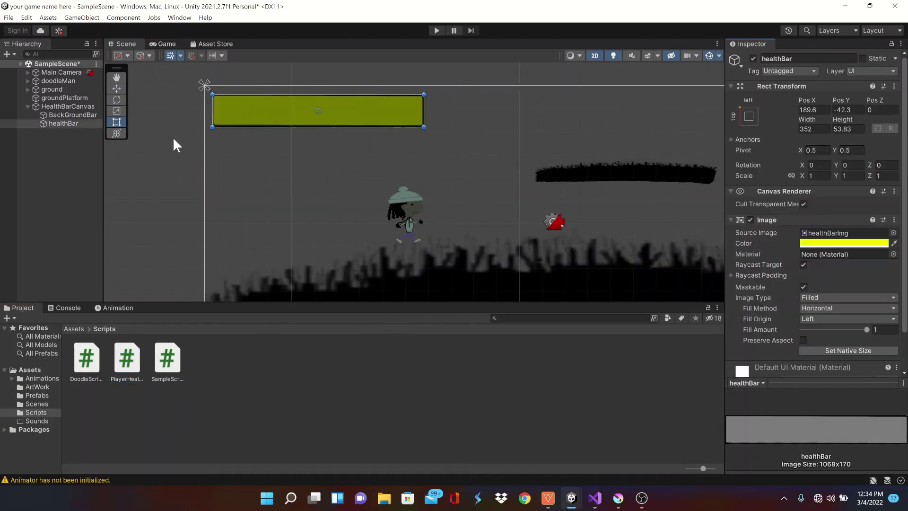
Add PlayerHealthBarScript to healthBar and set its Health Bar field to the healthBar image.
{"action": "left_click", "coordinate": [92, 106]}
{"action": "left_click", "coordinate": [81, 116]}
{"action": "left_click", "coordinate": [75, 123]}
{"action": "mouse_move", "coordinate": [128, 356]}
{"action": "left_mouse_down"}
{"action": "mouse_move", "coordinate": [770, 380]}
{"action": "mouse_move", "coordinate": [769, 362]}
{"action": "mouse_move", "coordinate": [770, 371]}
{"action": "left_mouse_up"}
{"action": "mouse_move", "coordinate": [47, 121]}
{"action": "left_mouse_down"}
{"action": "mouse_move", "coordinate": [334, 176]}
{"action": "mouse_move", "coordinate": [818, 343]}
{"action": "mouse_move", "coordinate": [820, 357]}
{"action": "left_mouse_up"}
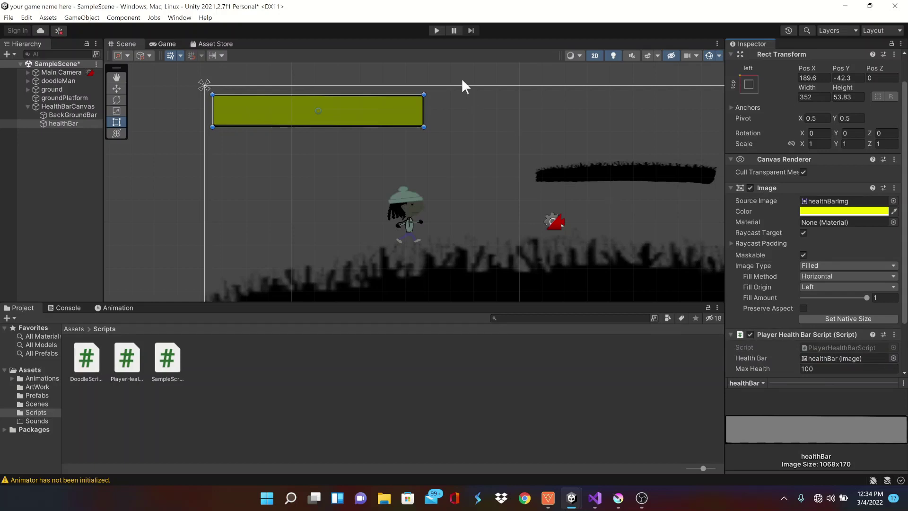
Select Main Camera and enter Play mode to watch the yellow bar drain on damage.
{"action": "left_click", "coordinate": [81, 73]}
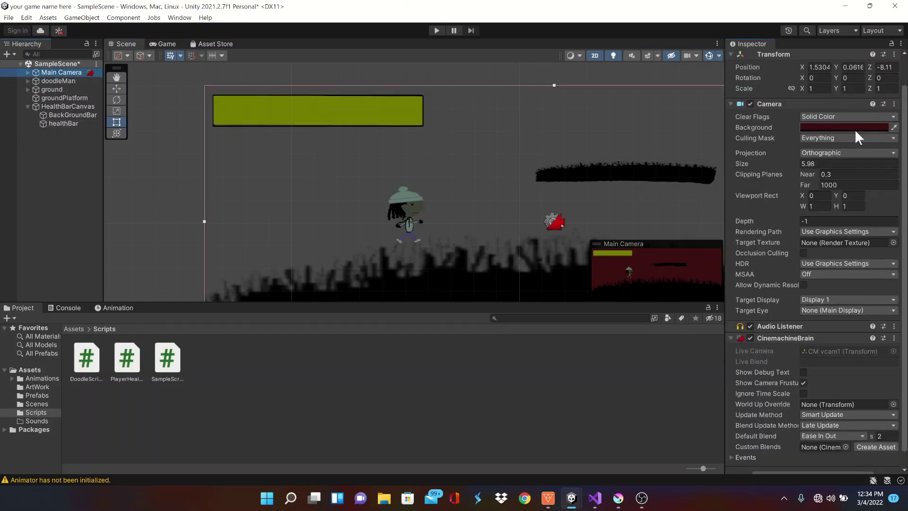
{"action": "left_click", "coordinate": [437, 31]}
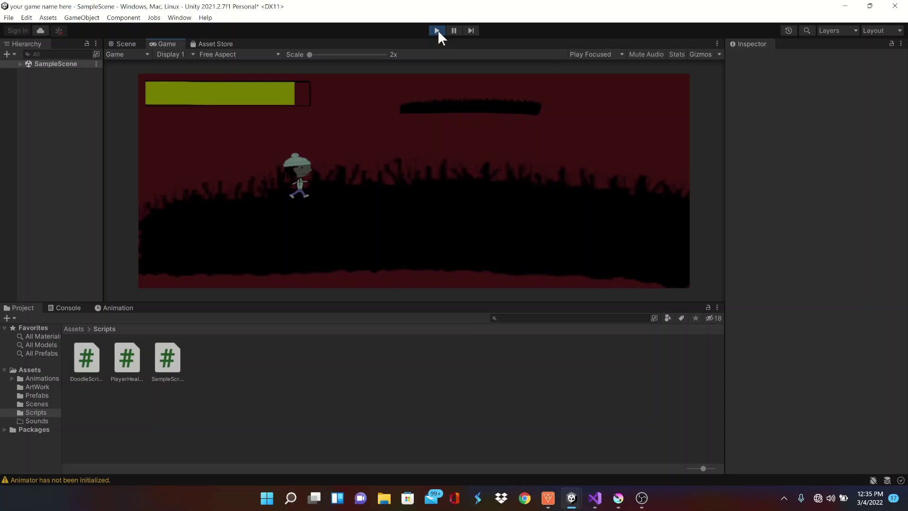
Exit Play mode and minimise both Unity windows.
{"action": "left_click", "coordinate": [436, 30]}
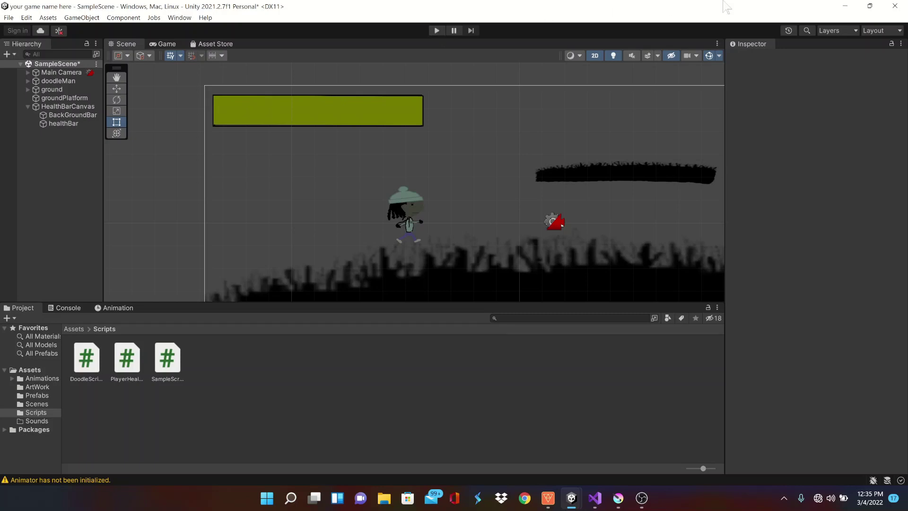
{"action": "left_click", "coordinate": [845, 6]}
{"action": "left_click", "coordinate": [845, 6]}
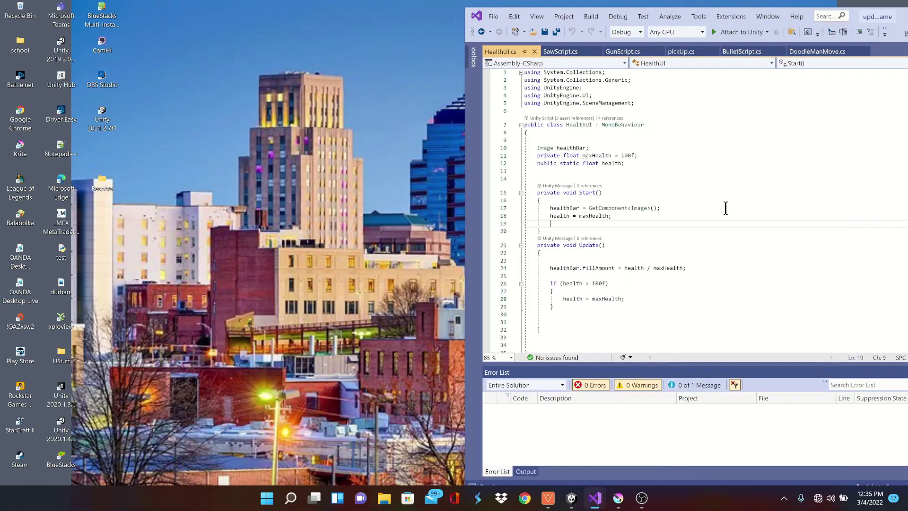